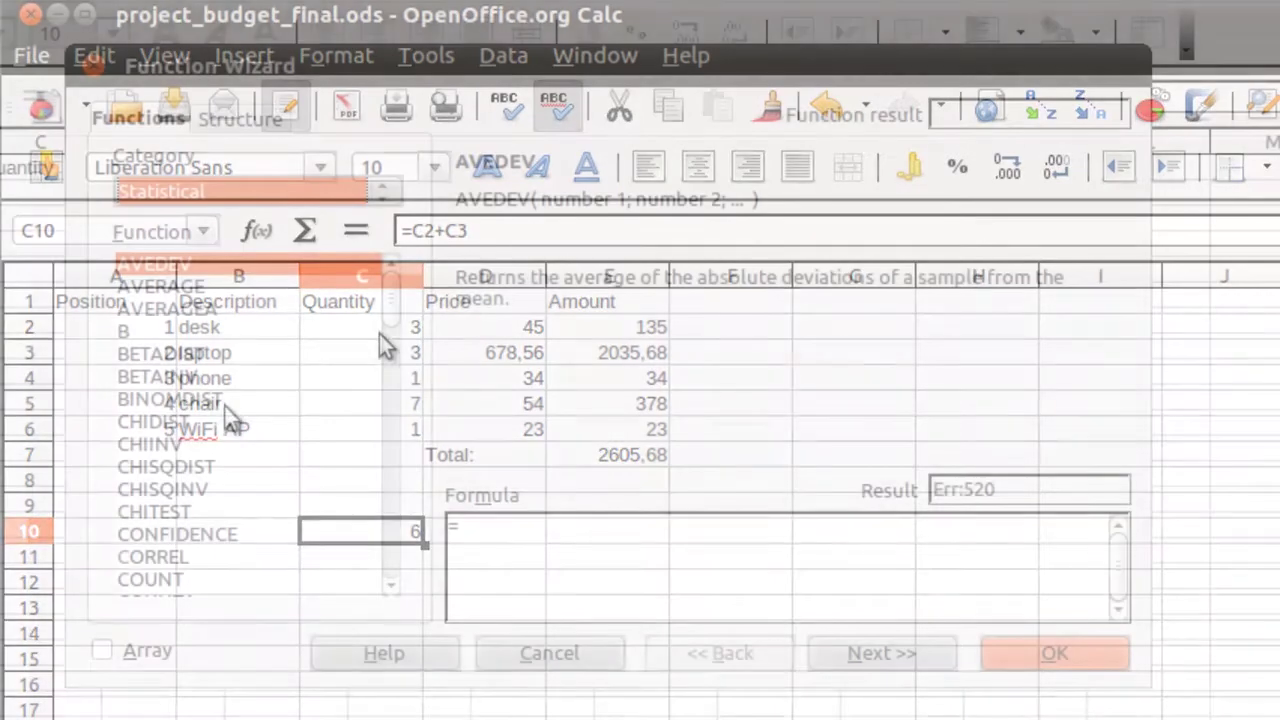
Step: Pick the AVERAGE function in the Function Wizard, and choose the MKD Macedonian currency format for the selected column C cells
click(174, 285)
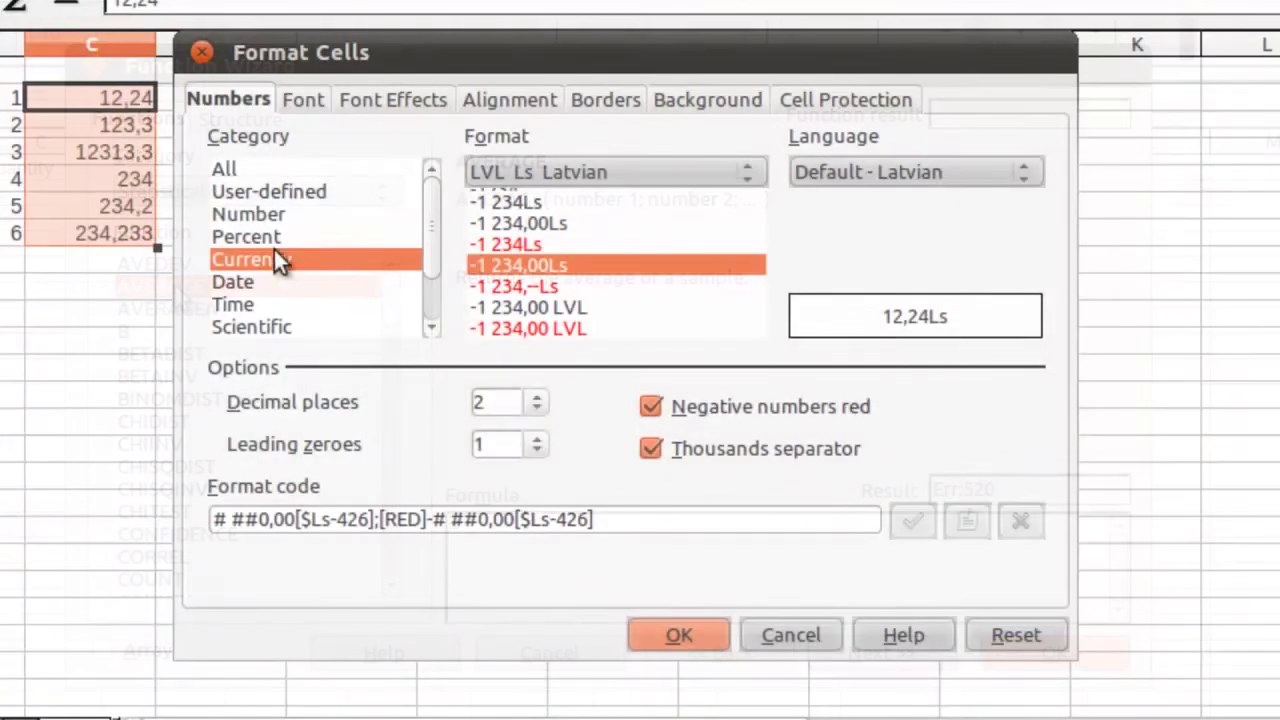
click(723, 170)
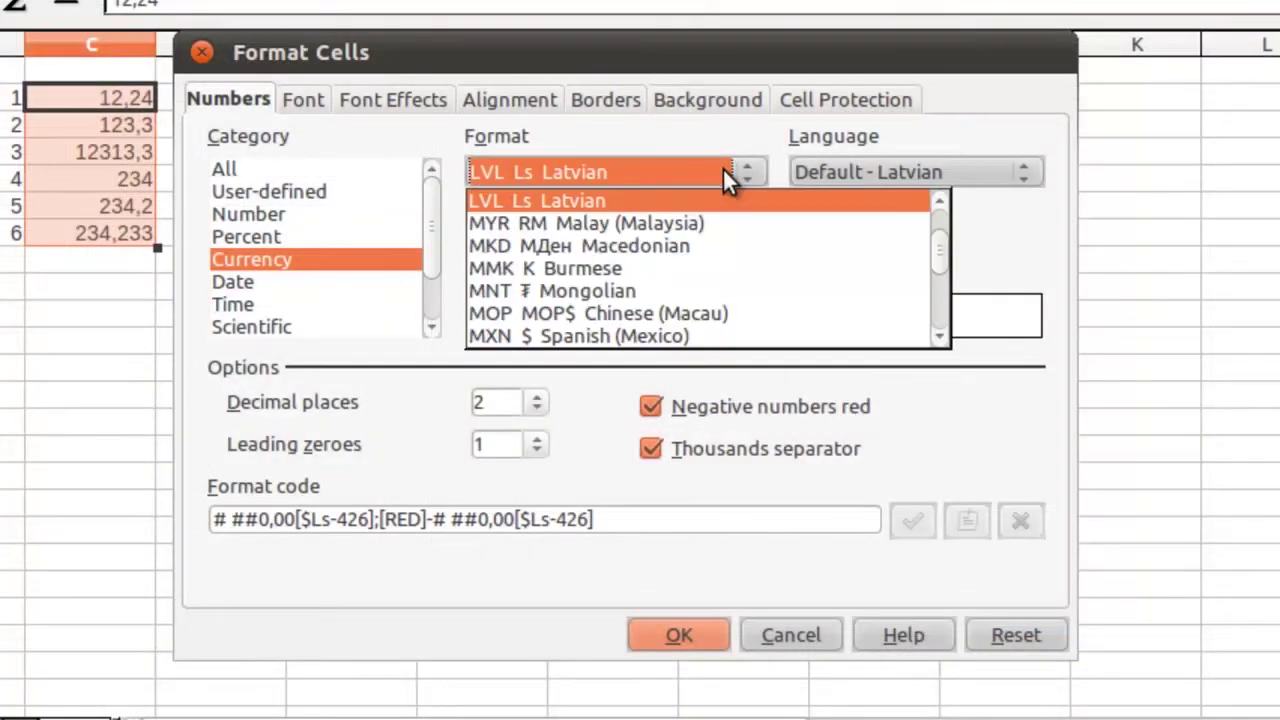
click(648, 249)
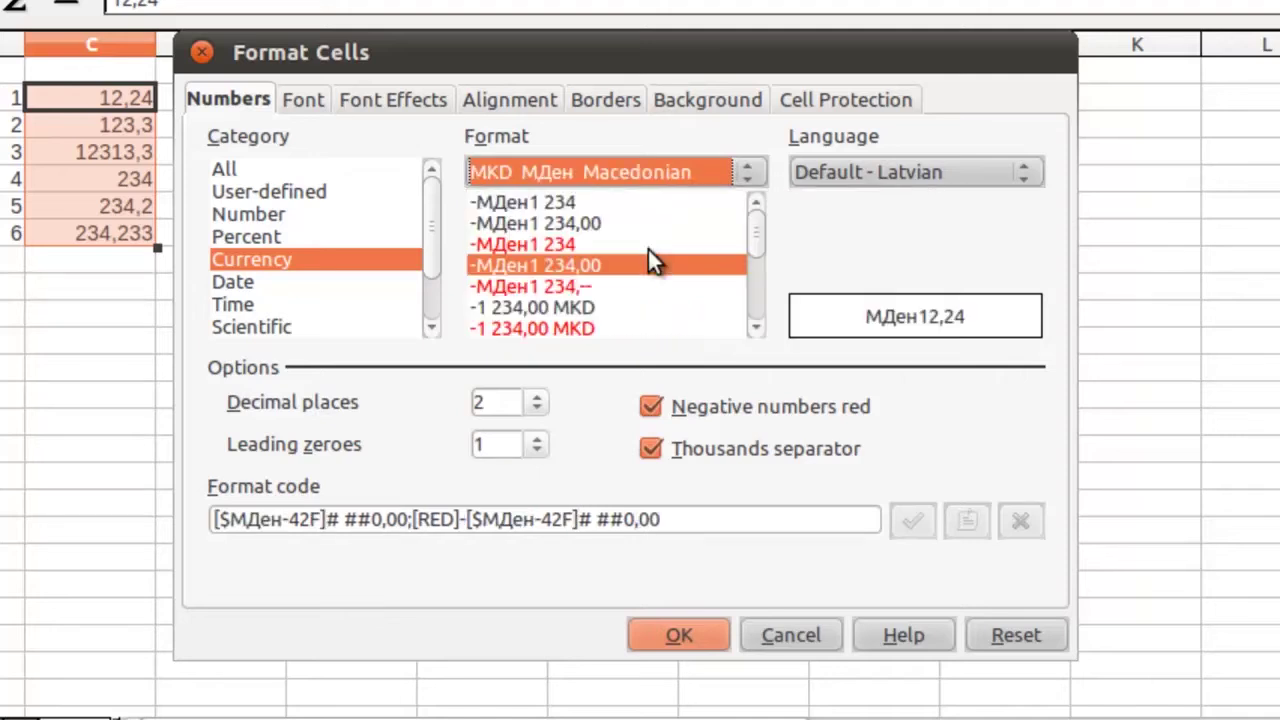
click(748, 172)
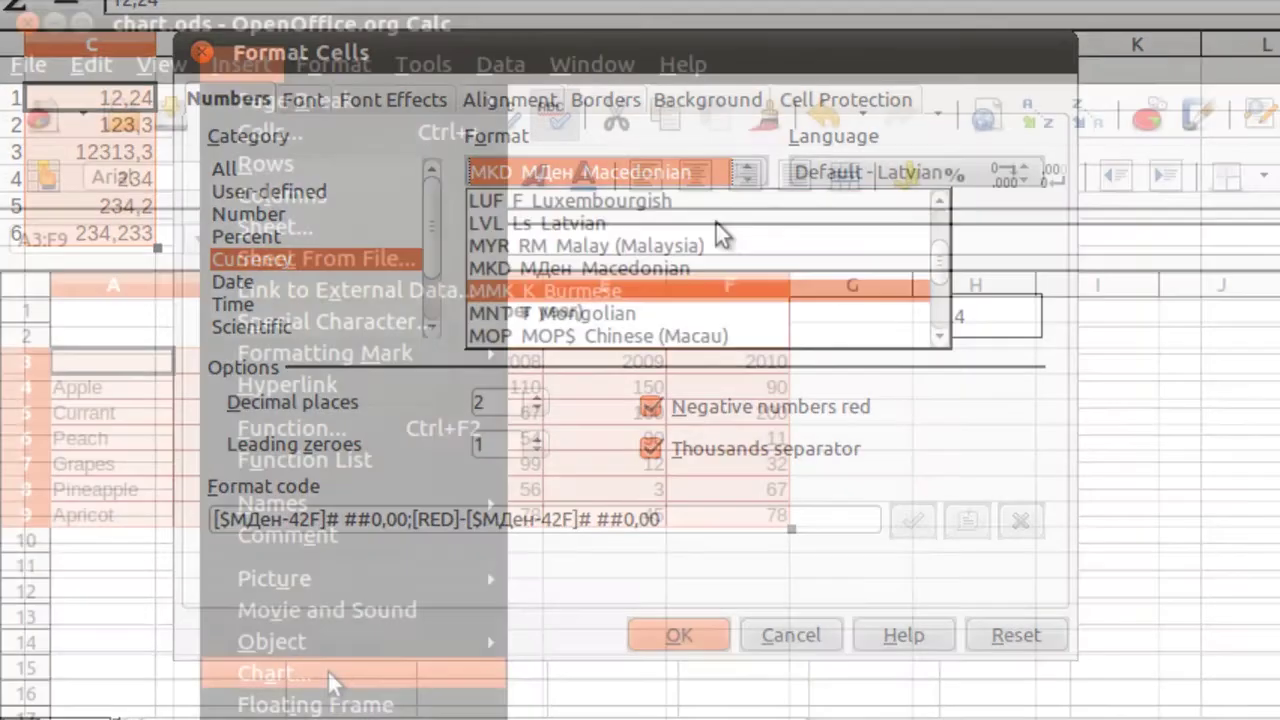
Step: Start inserting a chart from the selected fruit data in A3:F9, and print only the selected cells of the course list
click(320, 663)
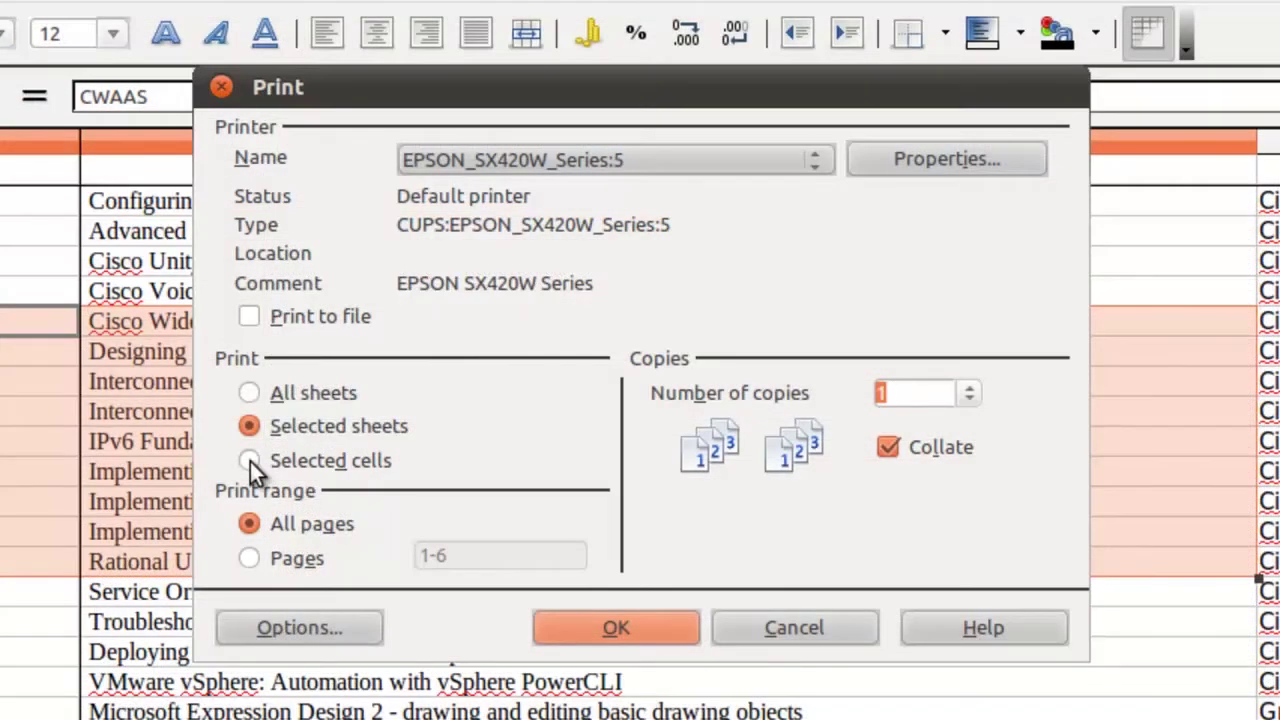
click(250, 461)
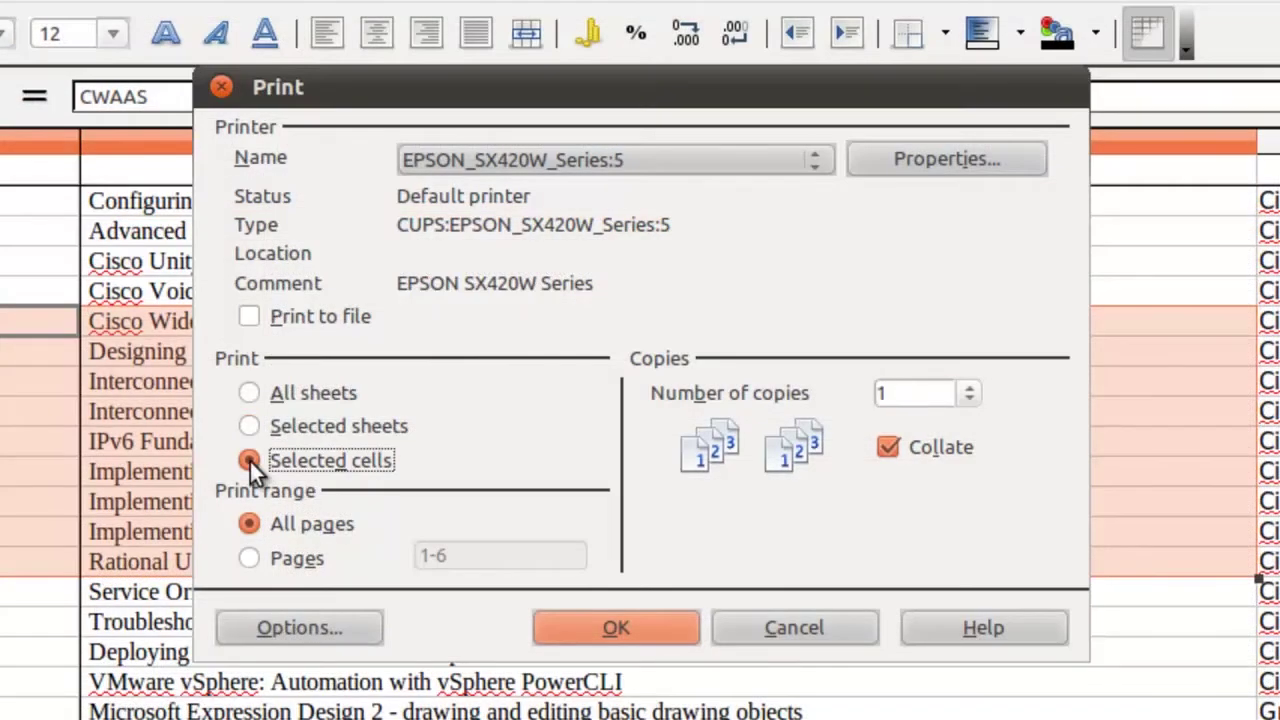
click(659, 636)
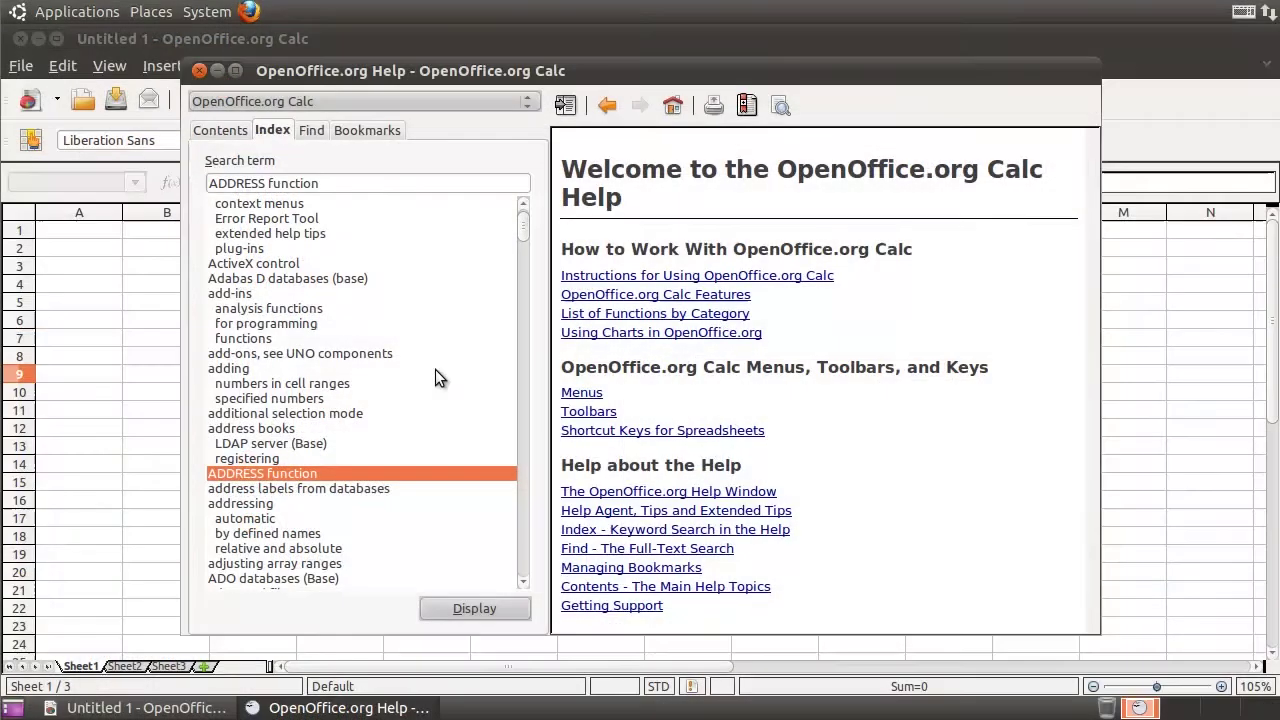
Step: Run a full-text search for "table" in the Calc help
click(314, 131)
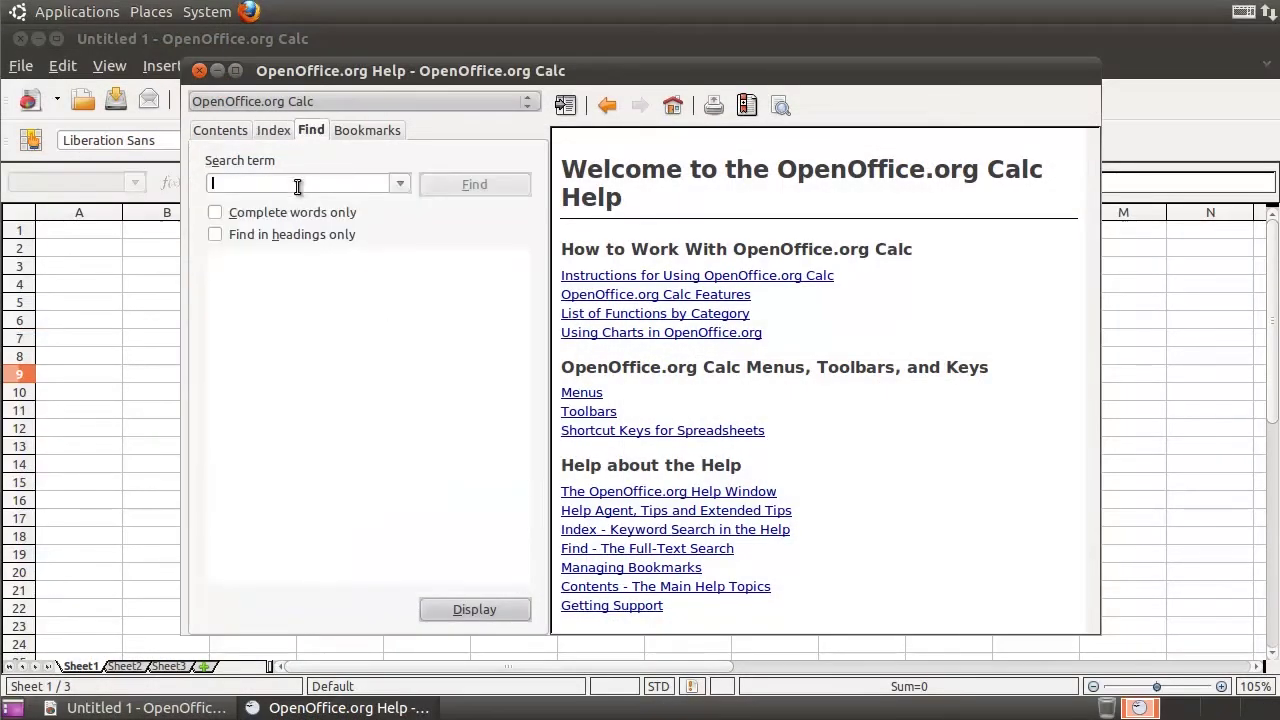
text(table)
key(Return)
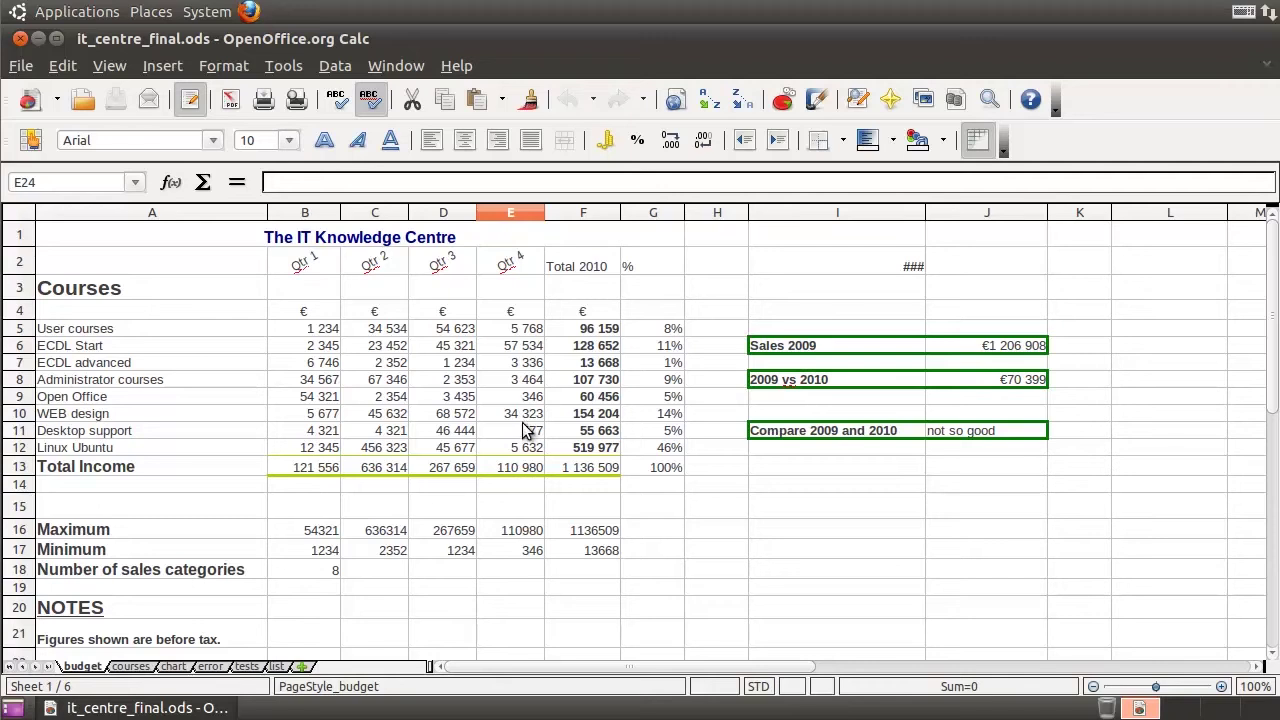
Step: Look through the budget sheet of it_centre_final.ods down past the notes and return to its first rows
scroll(528, 412, down, 4)
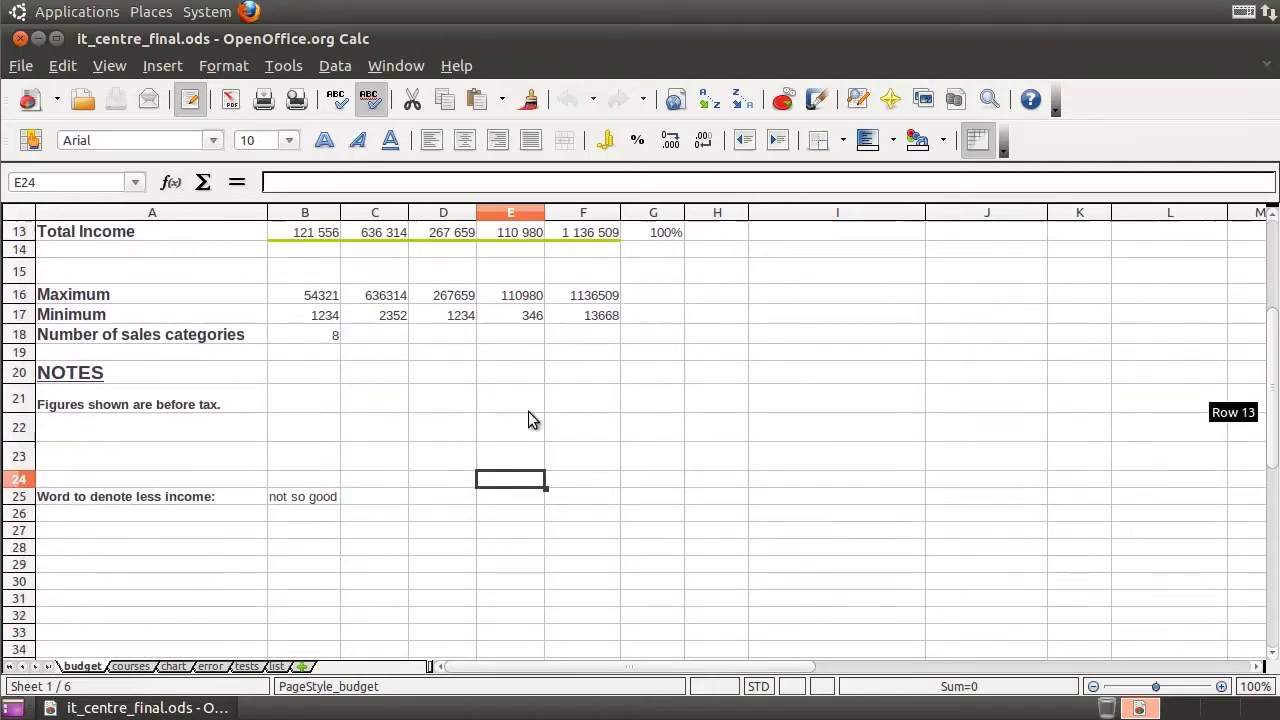
scroll(528, 412, down, 3)
scroll(528, 420, down, 4)
scroll(528, 420, up, 11)
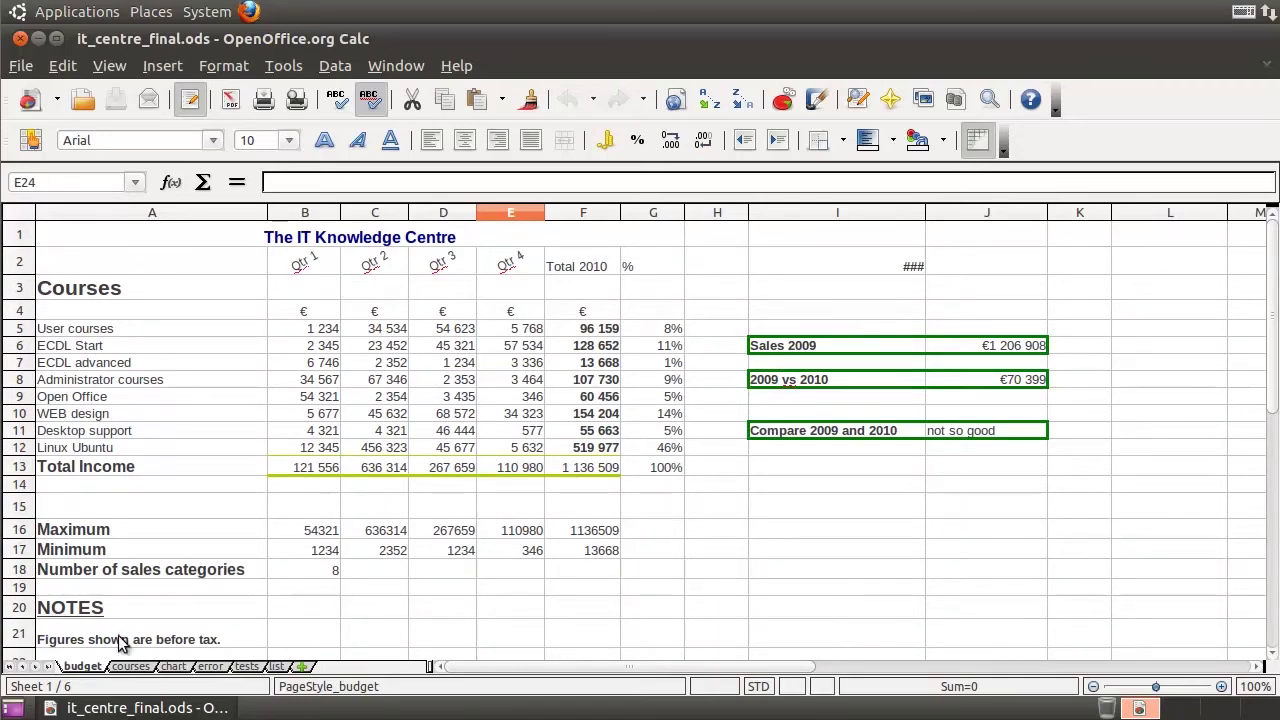
Step: View the contents of the courses, chart and tests sheets
click(130, 666)
scroll(431, 429, down, 2)
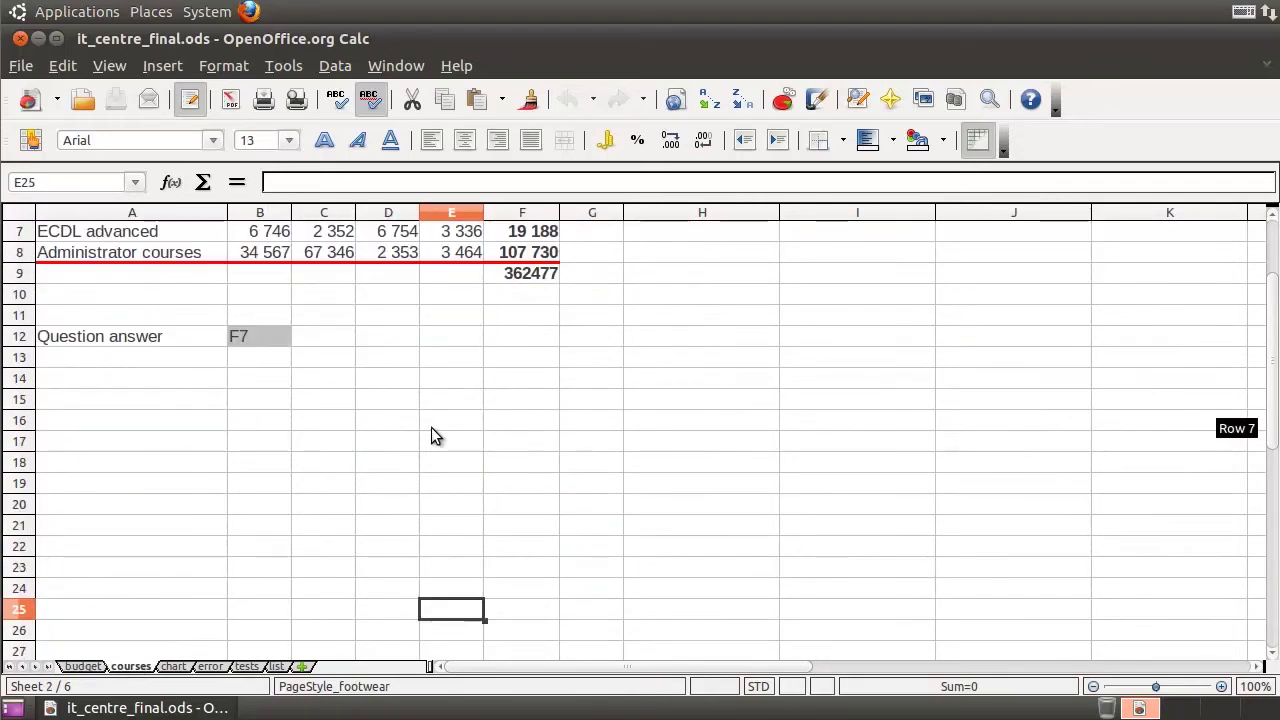
scroll(431, 427, up, 2)
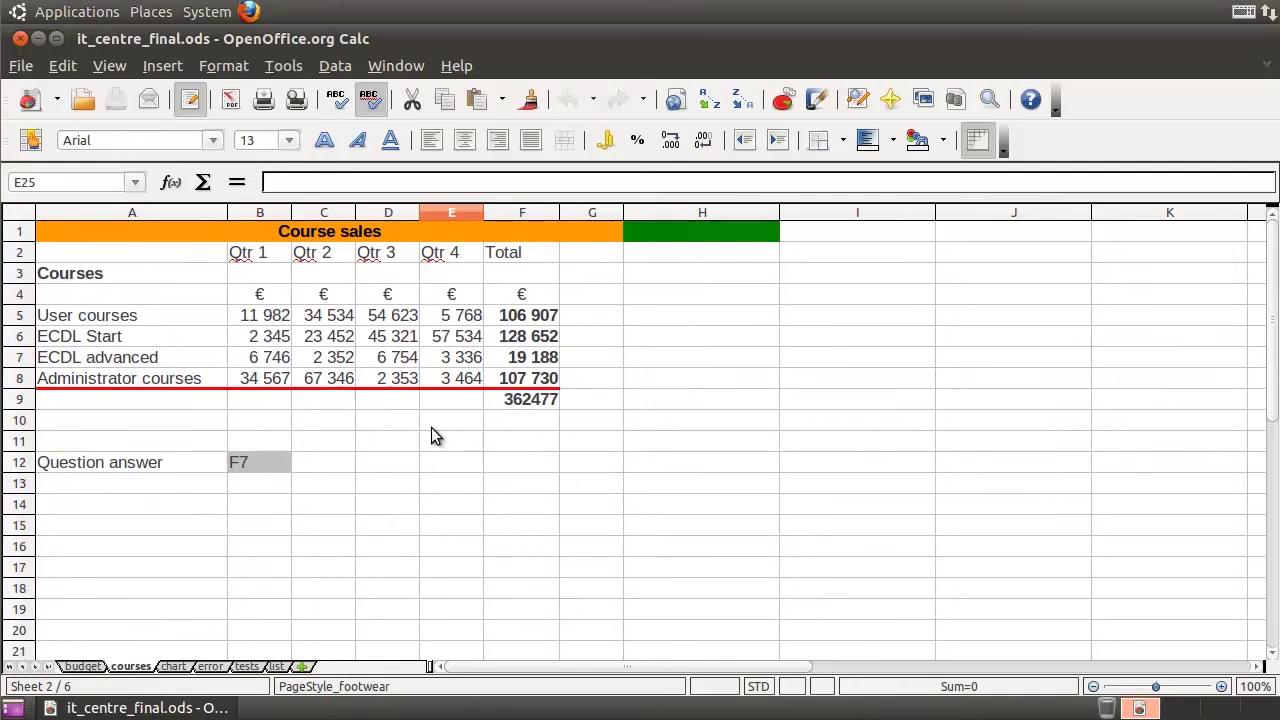
click(174, 667)
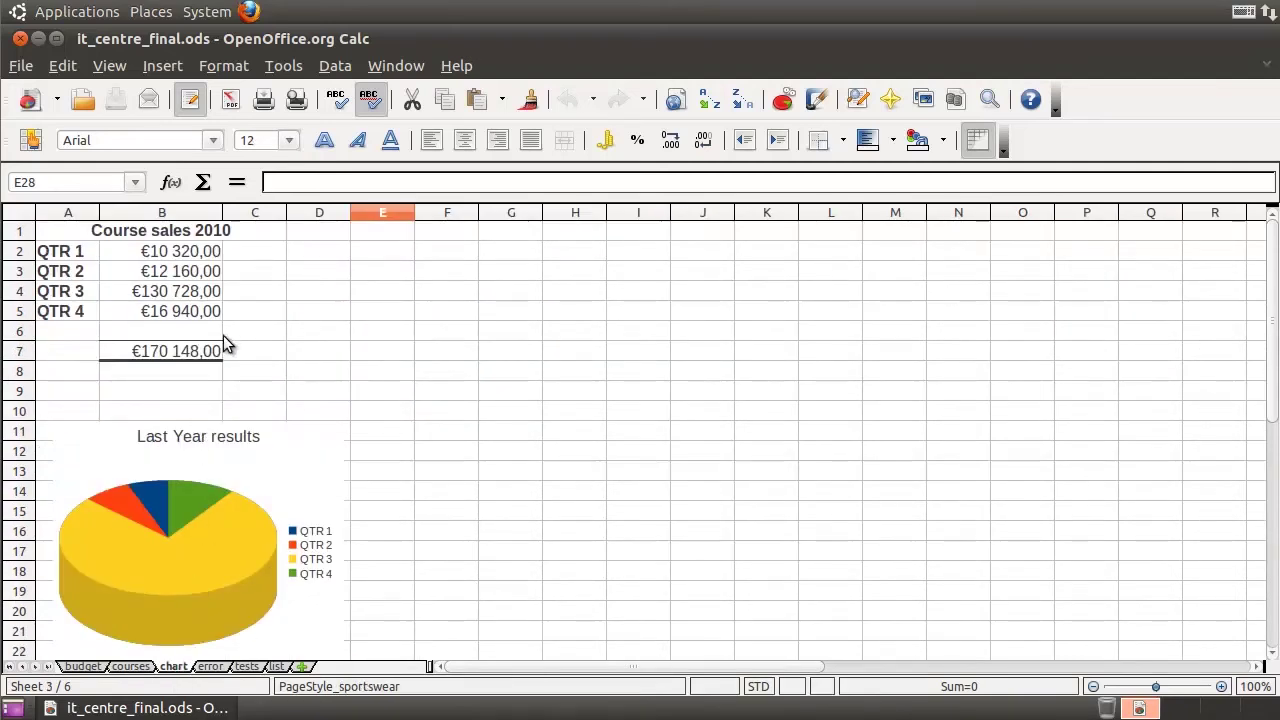
click(247, 667)
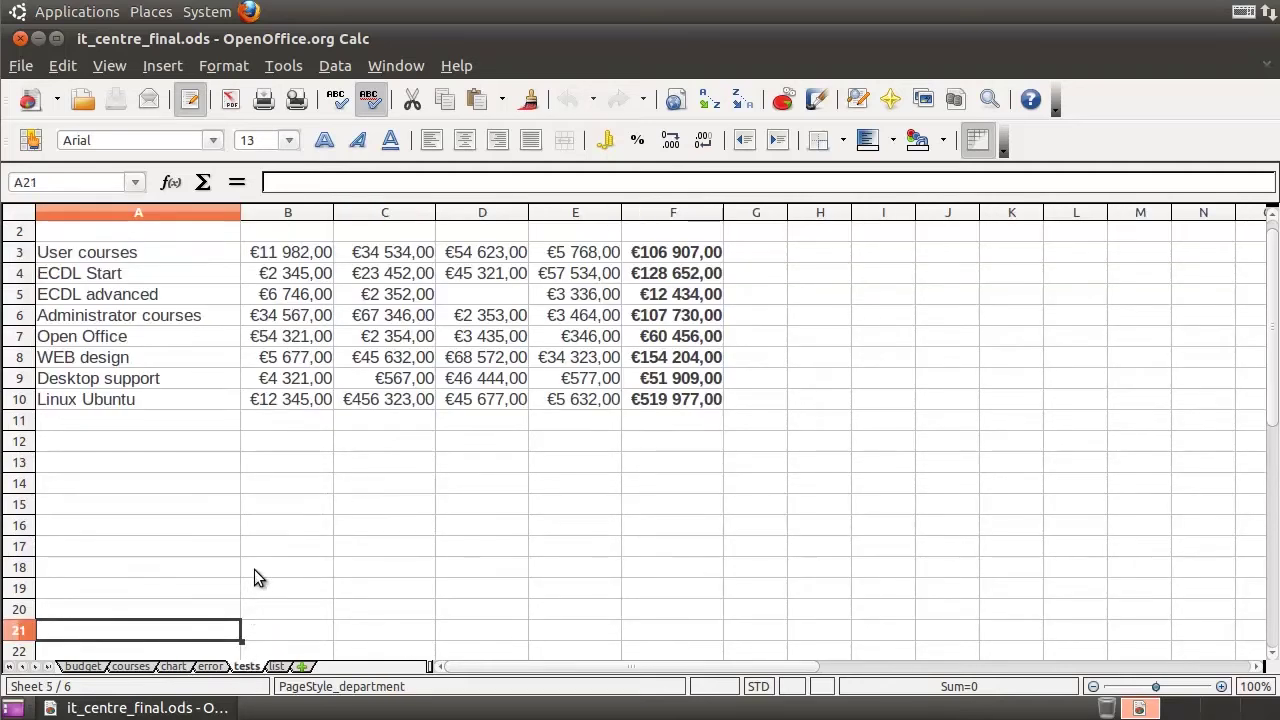
Step: Browse the course records on the list sheet down to about row 131
click(276, 667)
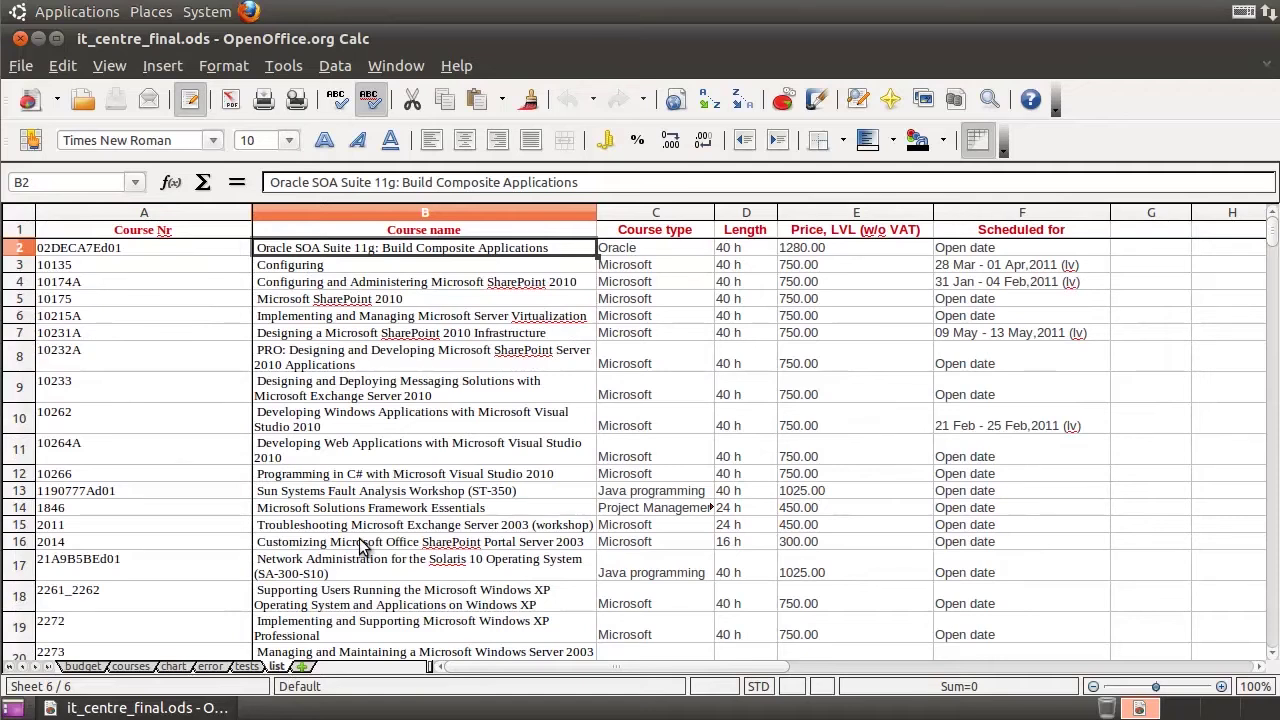
scroll(362, 545, down, 8)
scroll(362, 545, up, 8)
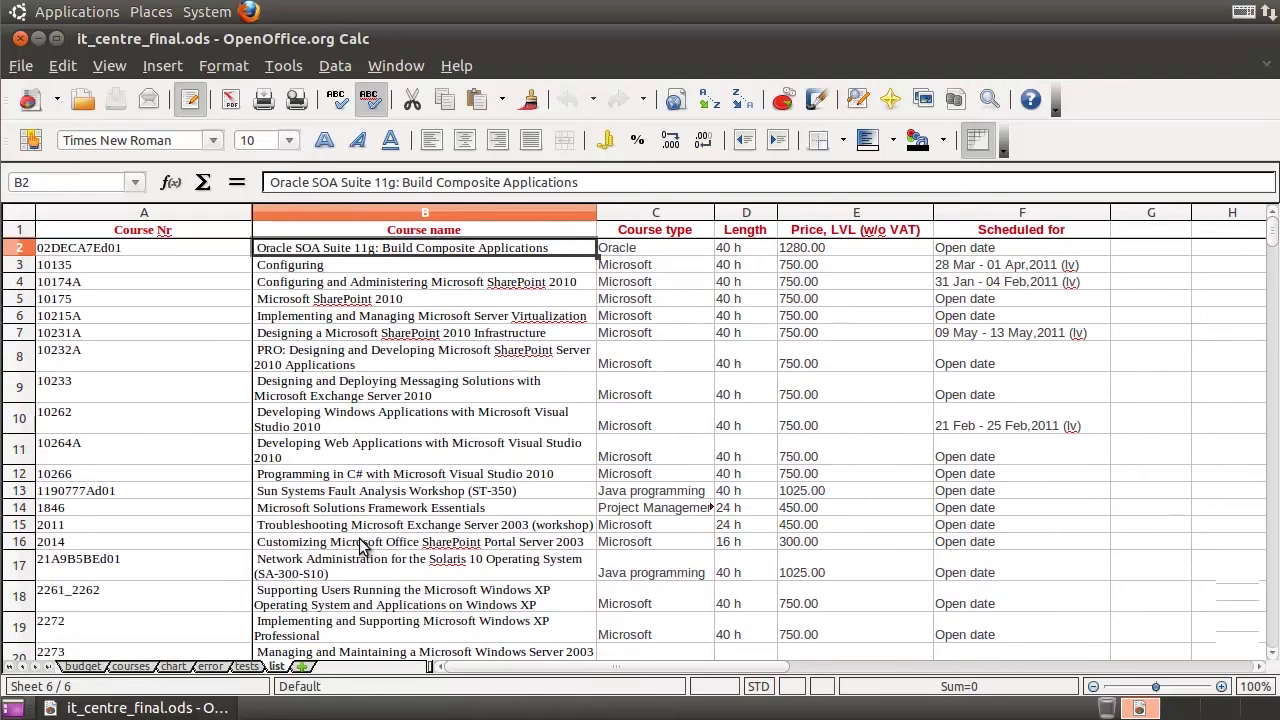
scroll(362, 545, down, 9)
scroll(362, 545, down, 14)
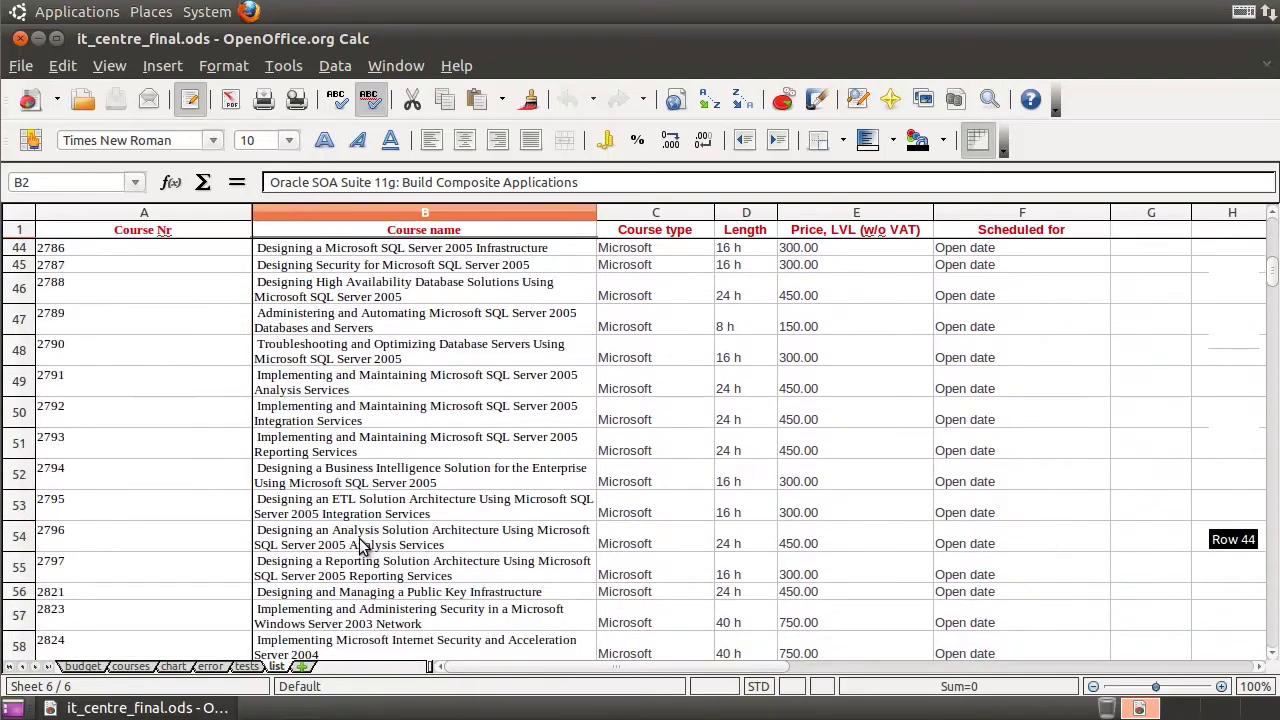
scroll(359, 538, down, 19)
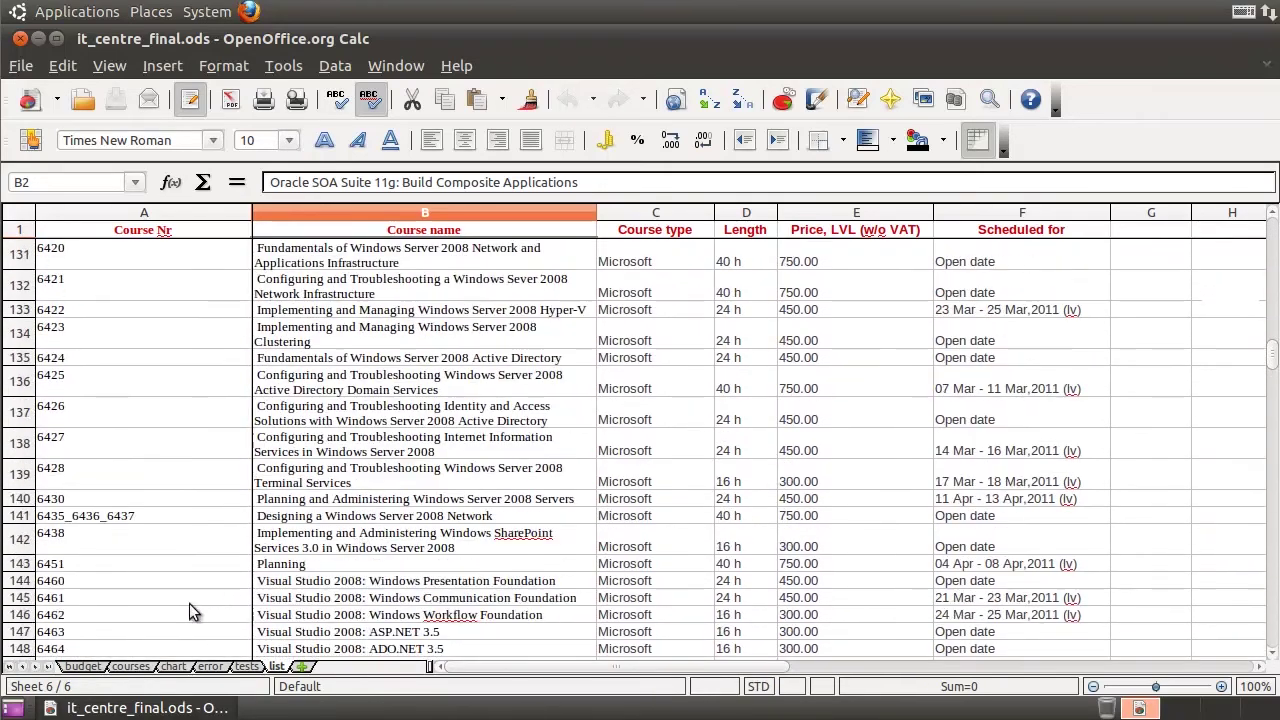
Step: Go back through the tests, chart and courses sheets to the budget sheet
click(245, 667)
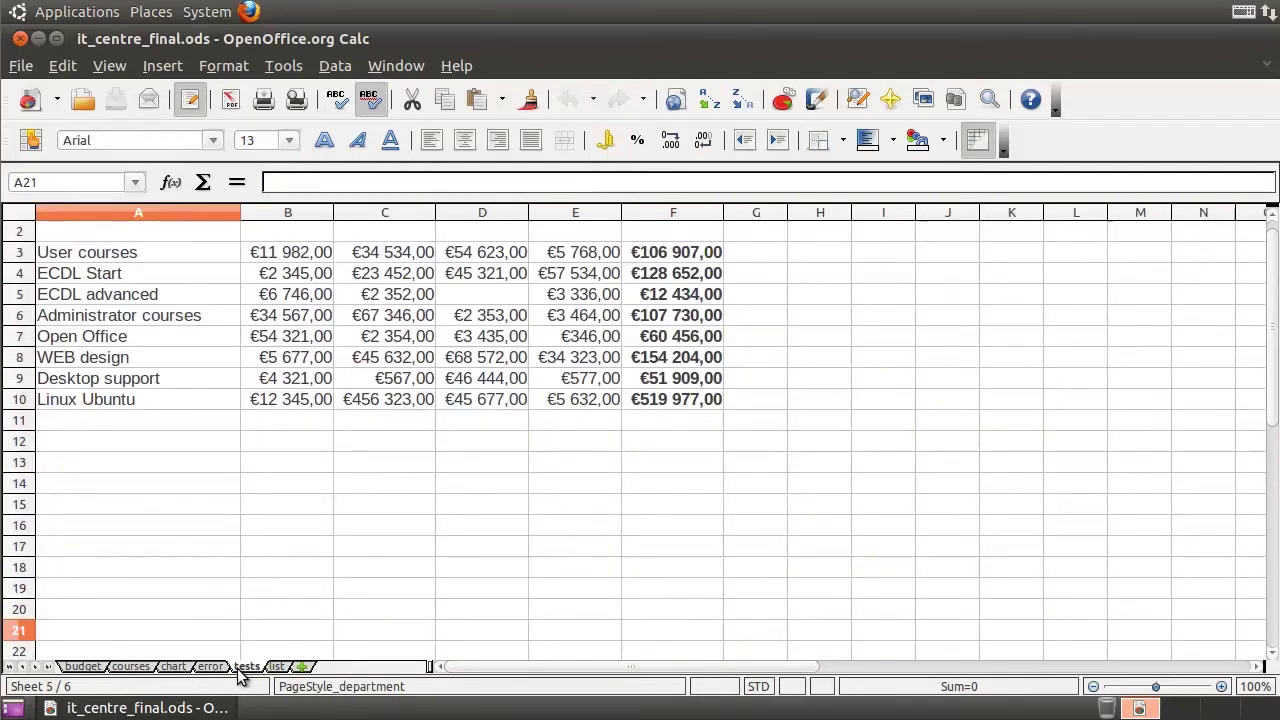
click(176, 668)
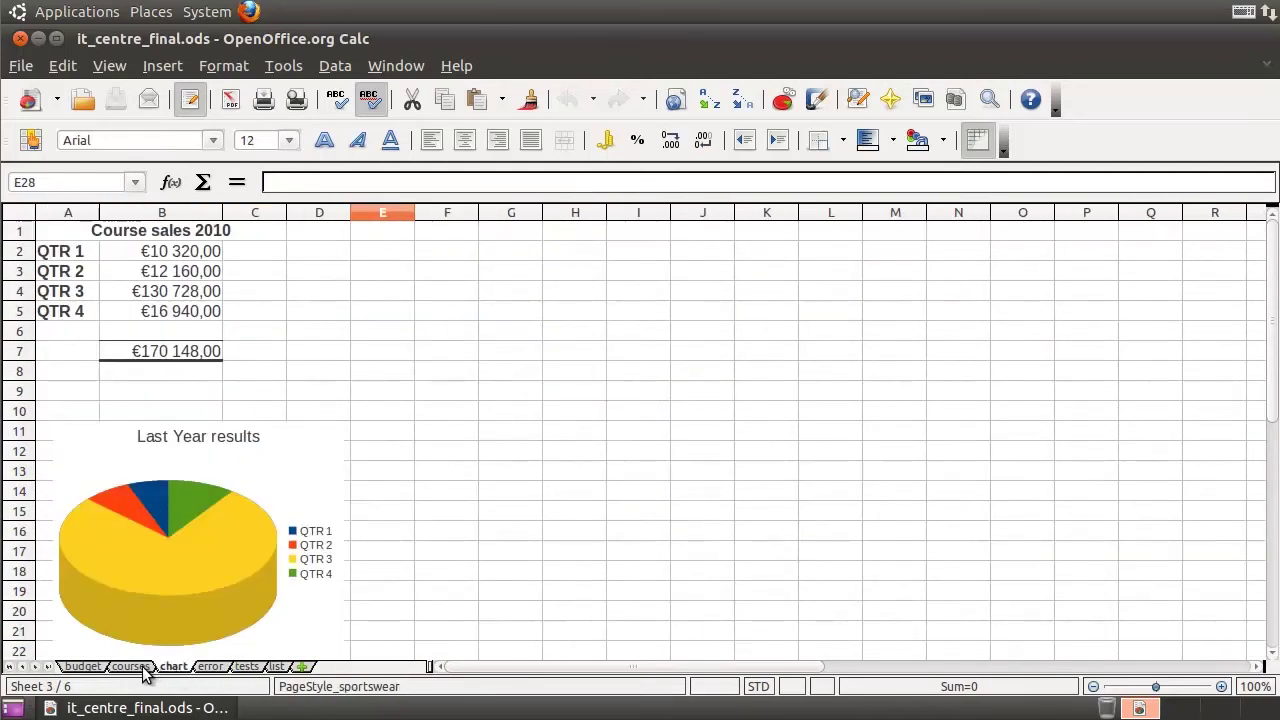
click(140, 667)
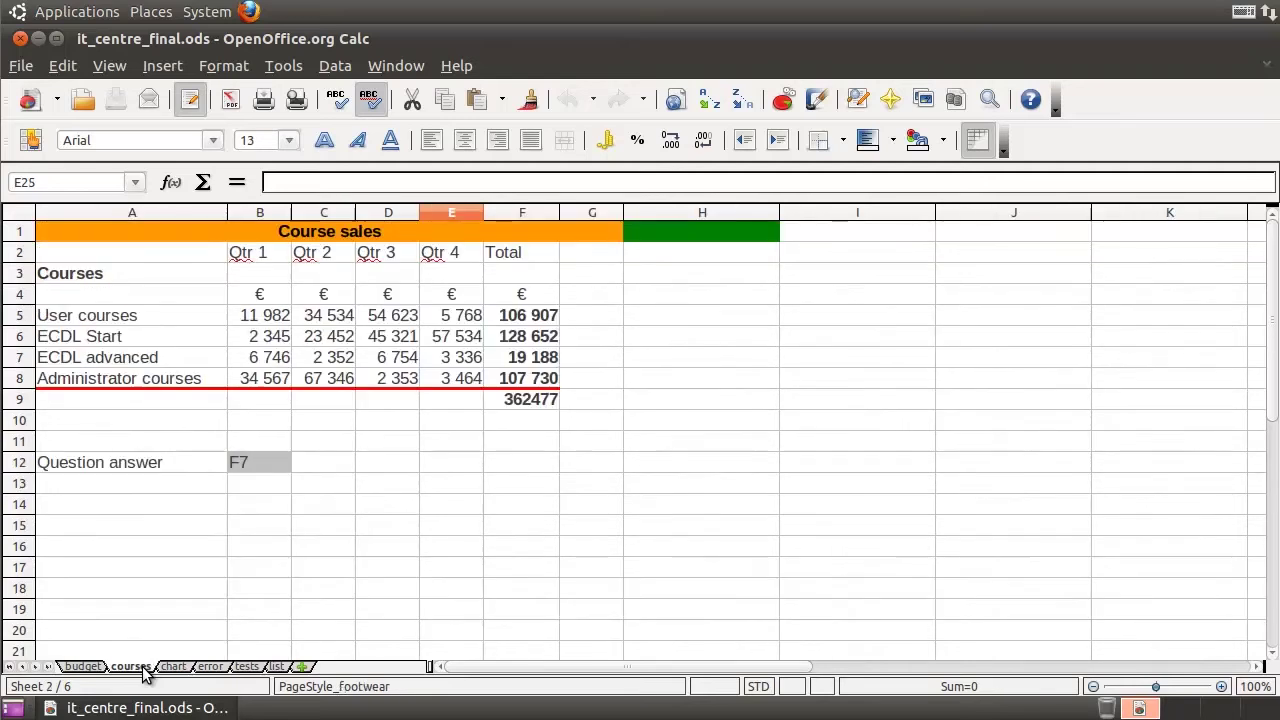
click(80, 667)
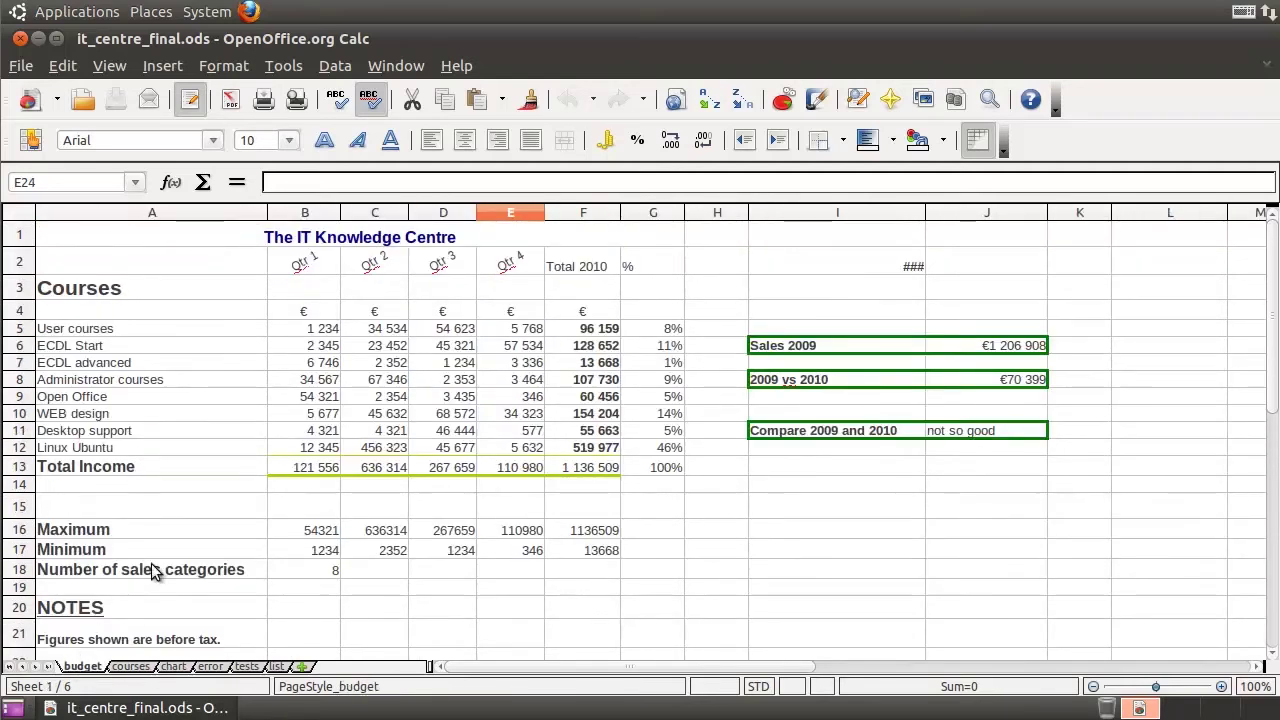
Step: Inspect the formulas of the Total Income total in F13 and the Linux Ubuntu total in F12, and view the chart sheet
click(577, 465)
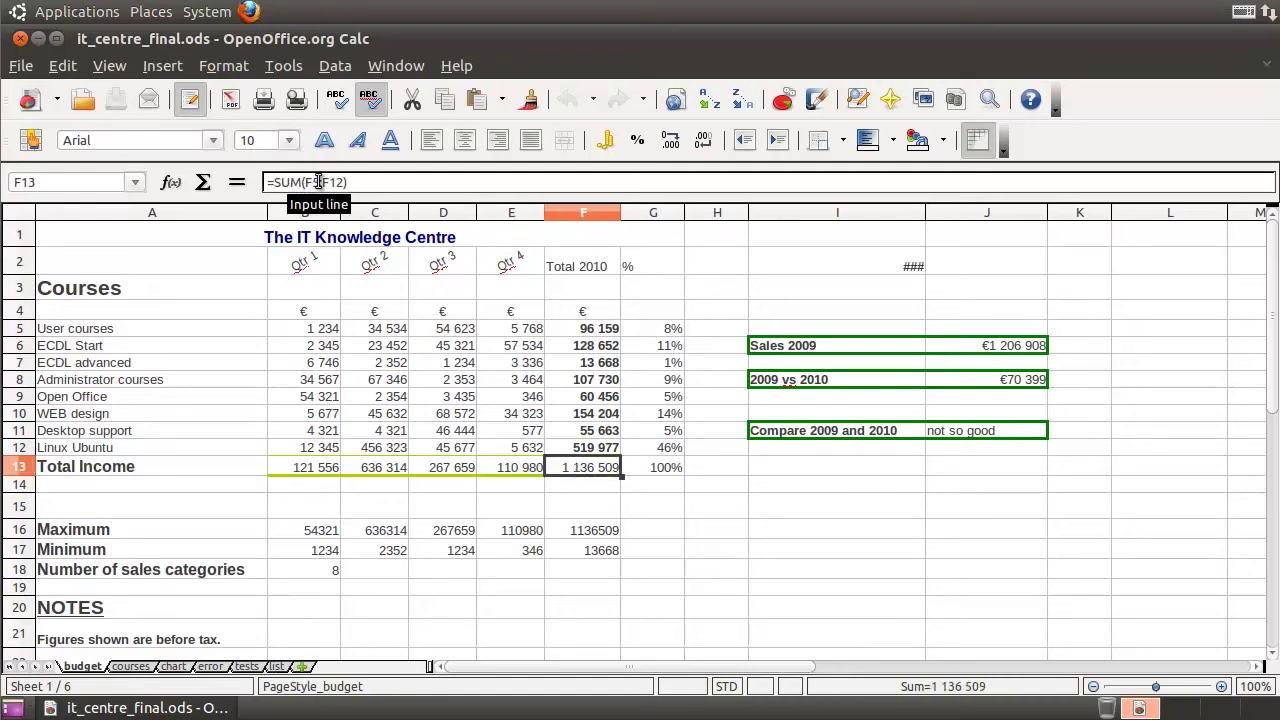
click(600, 449)
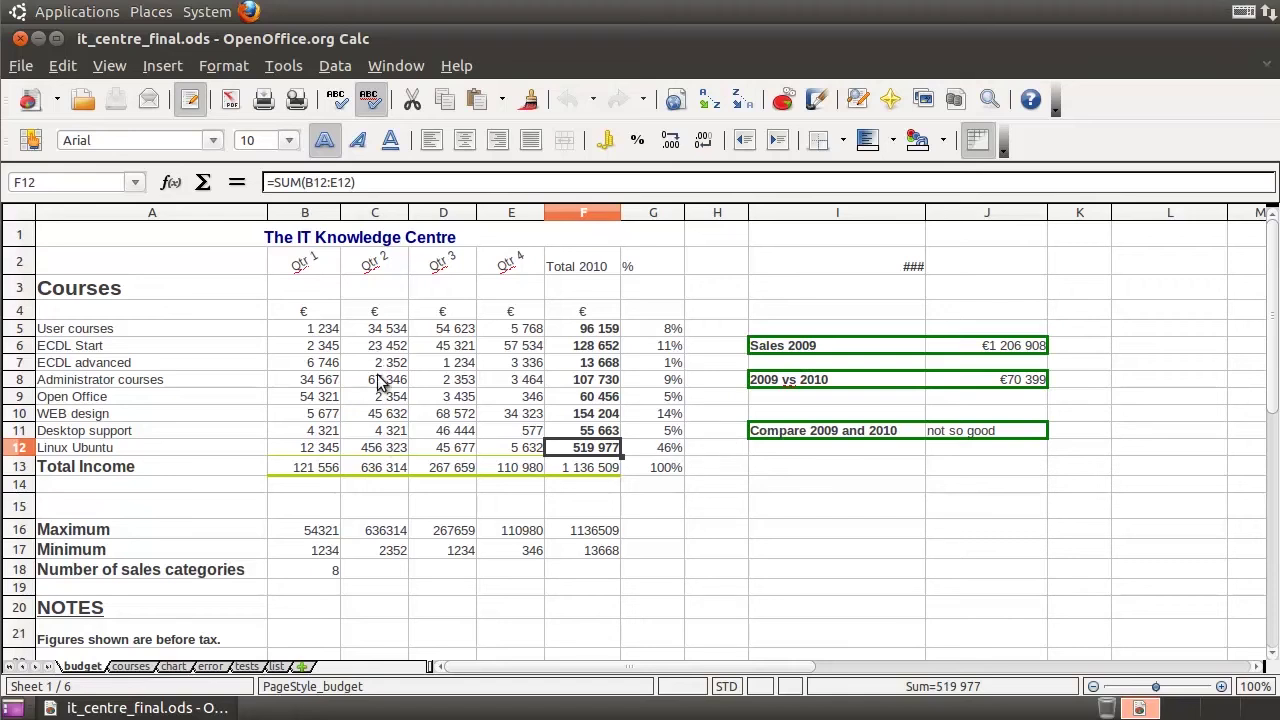
click(173, 667)
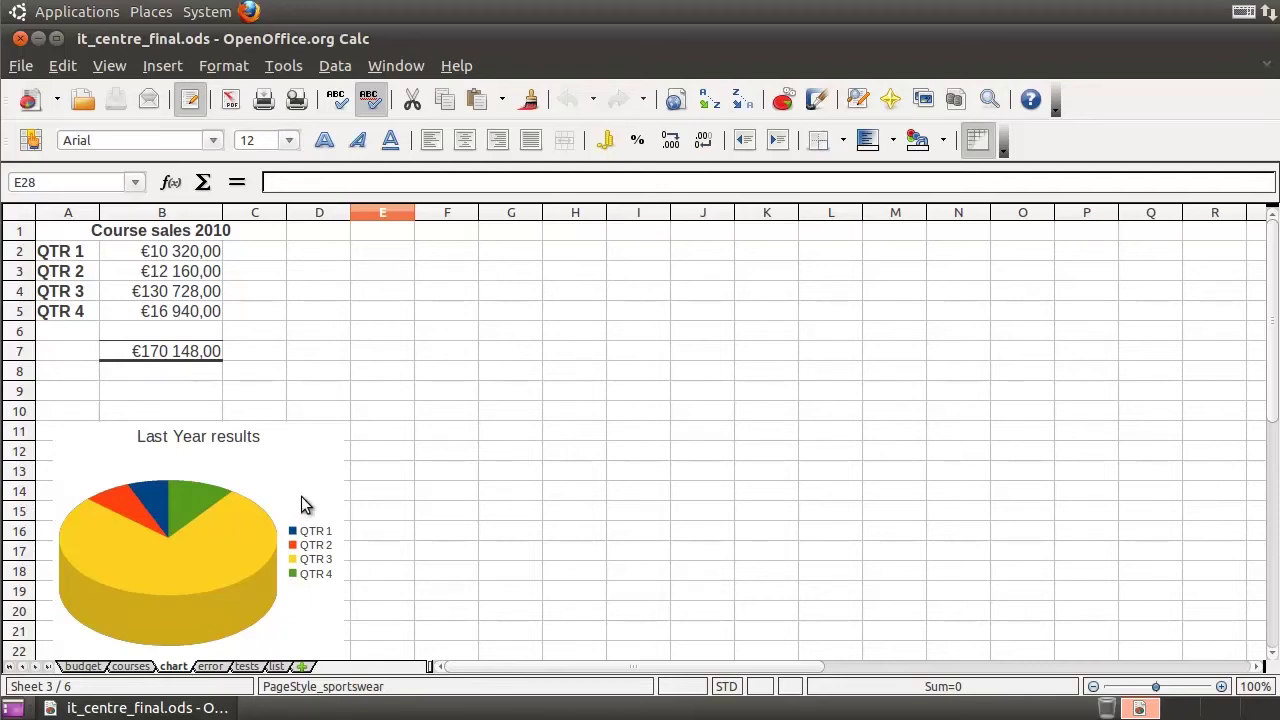
Step: Launch OpenOffice.org Spreadsheet to create a new blank workbook
click(76, 19)
mouse_move(113, 148)
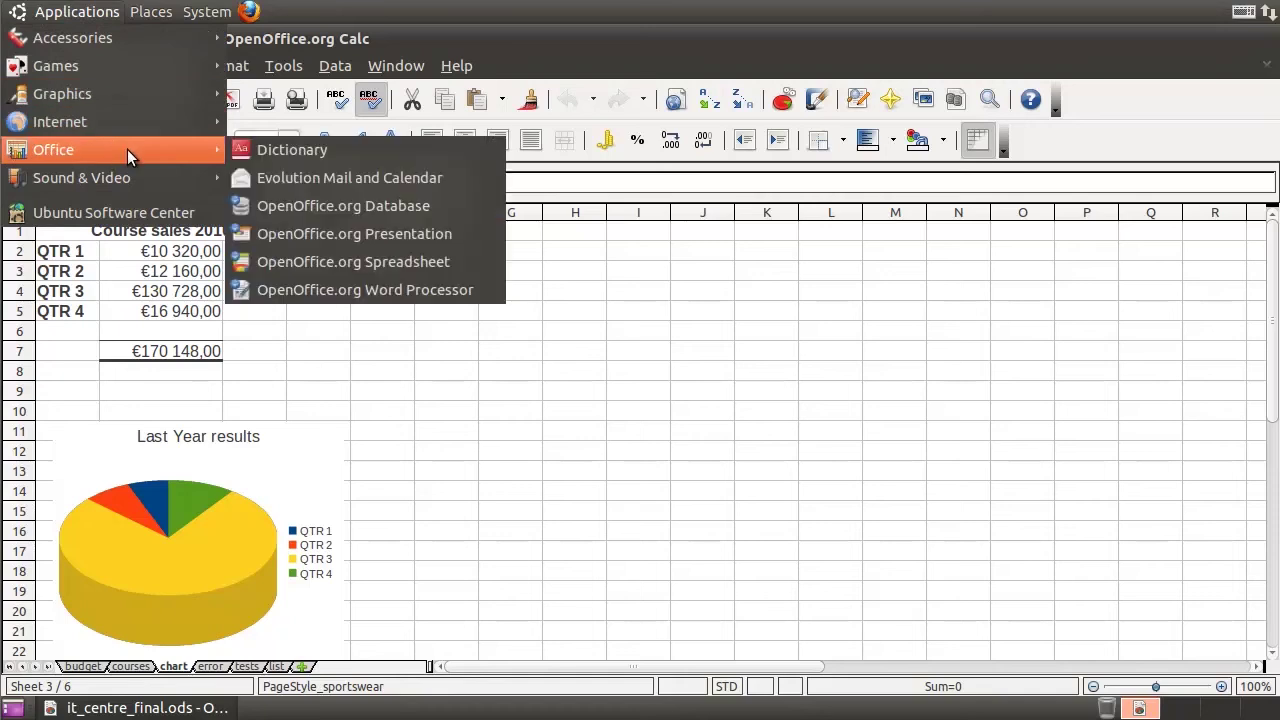
click(474, 265)
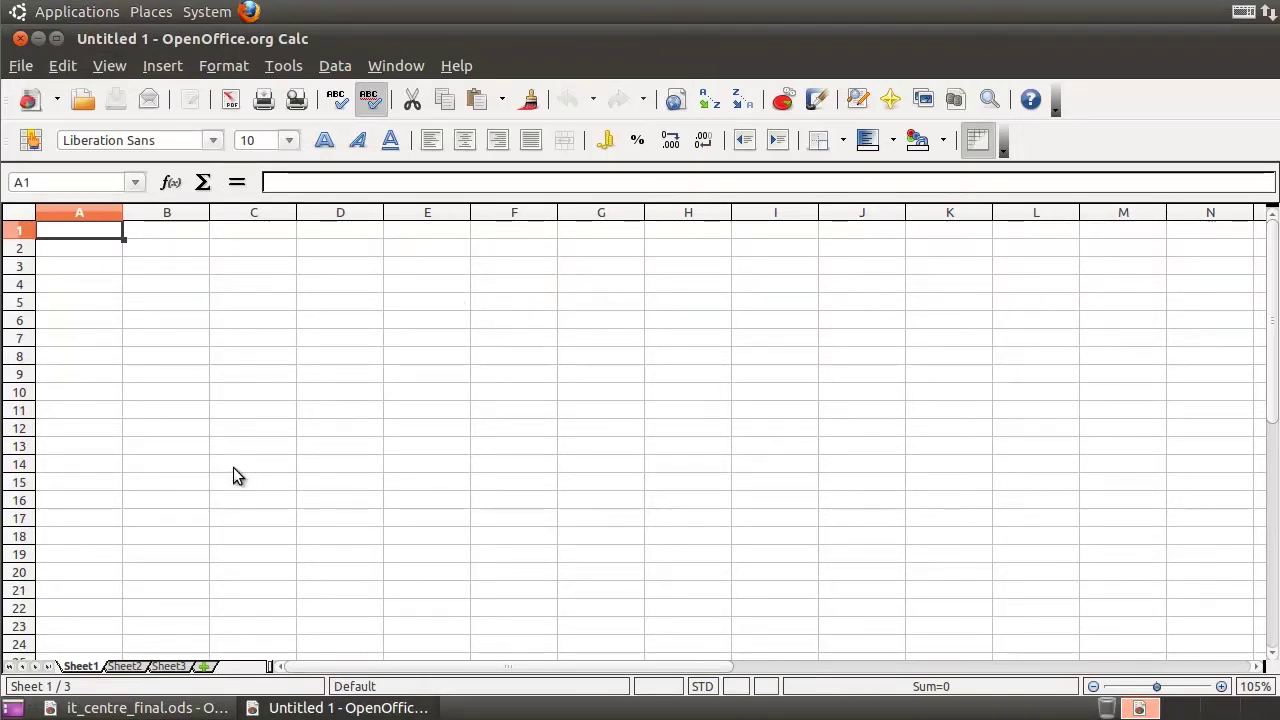
Step: Switch between Sheet1, Sheet2 and Sheet3 of the new workbook, ending on Sheet3
click(136, 667)
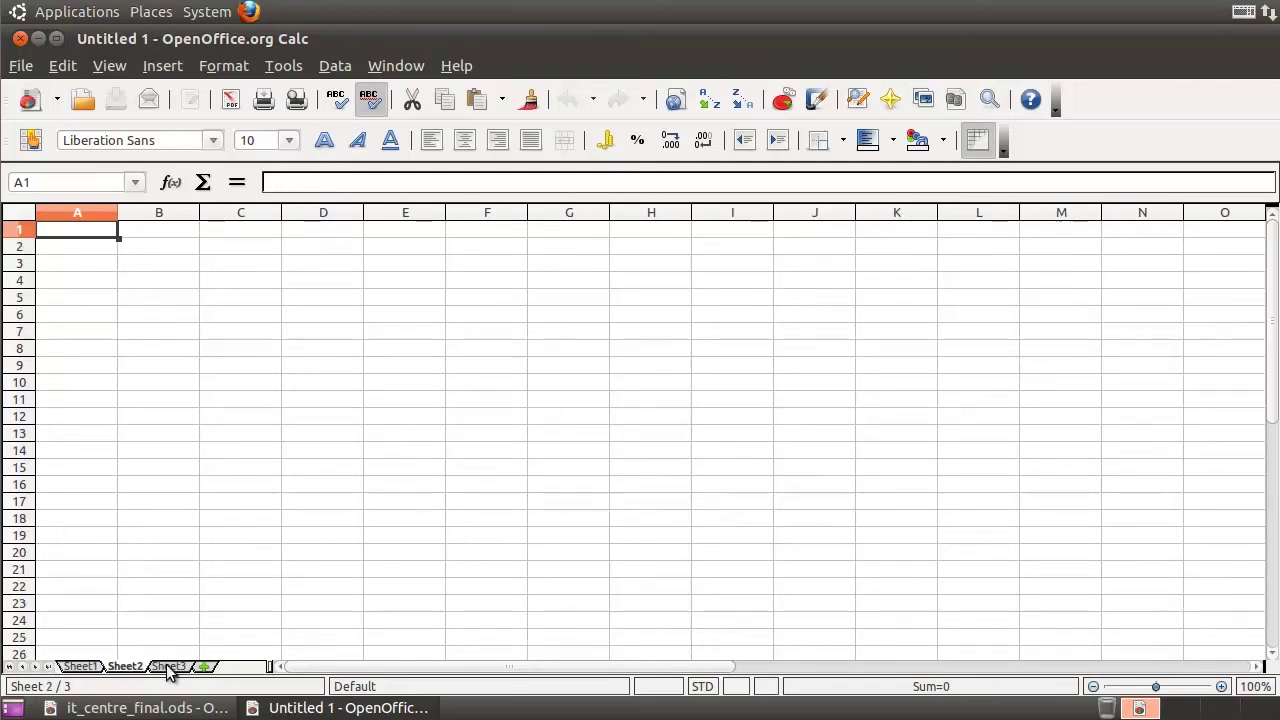
click(172, 667)
click(90, 667)
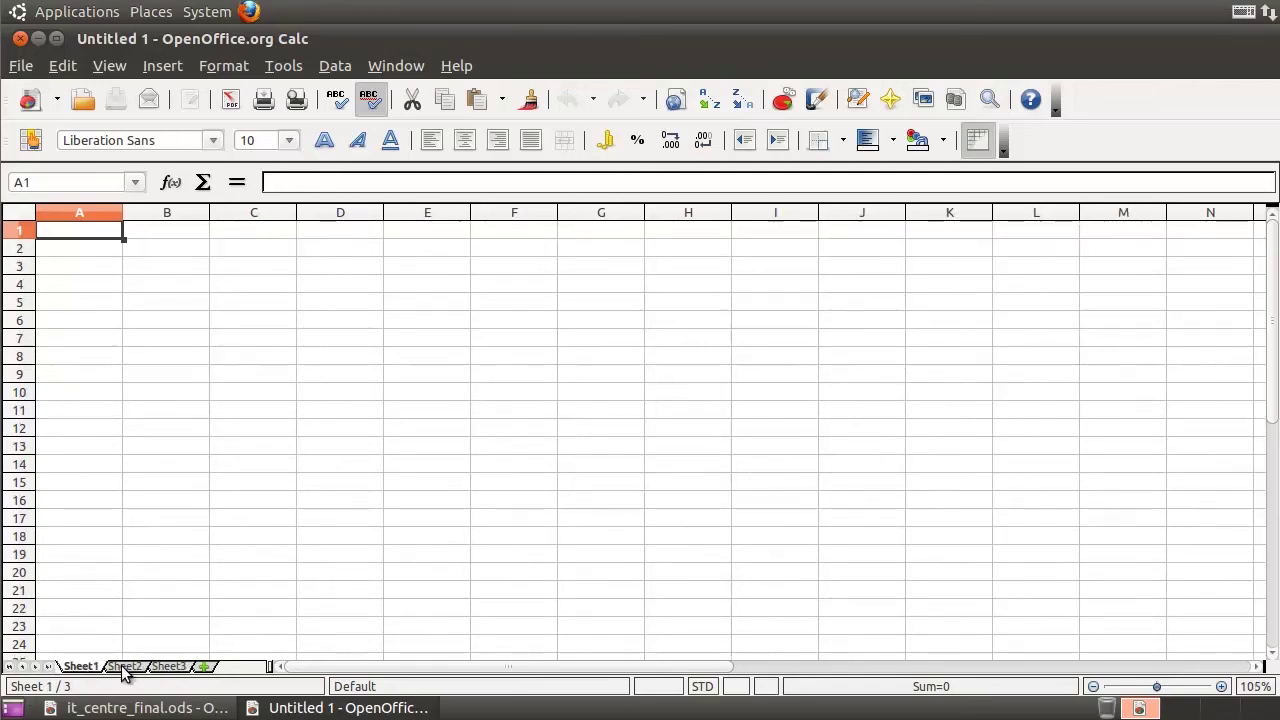
click(126, 667)
click(170, 667)
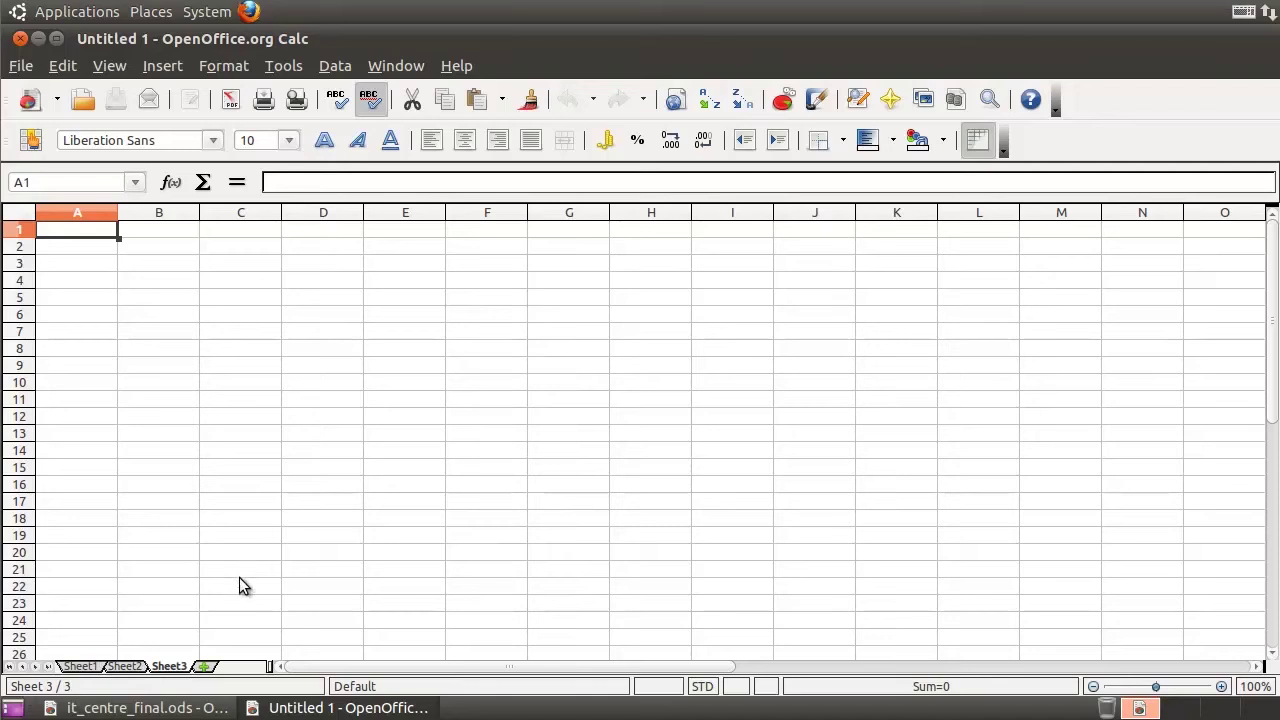
Step: Add two new sheets after Sheet3
click(206, 667)
click(250, 668)
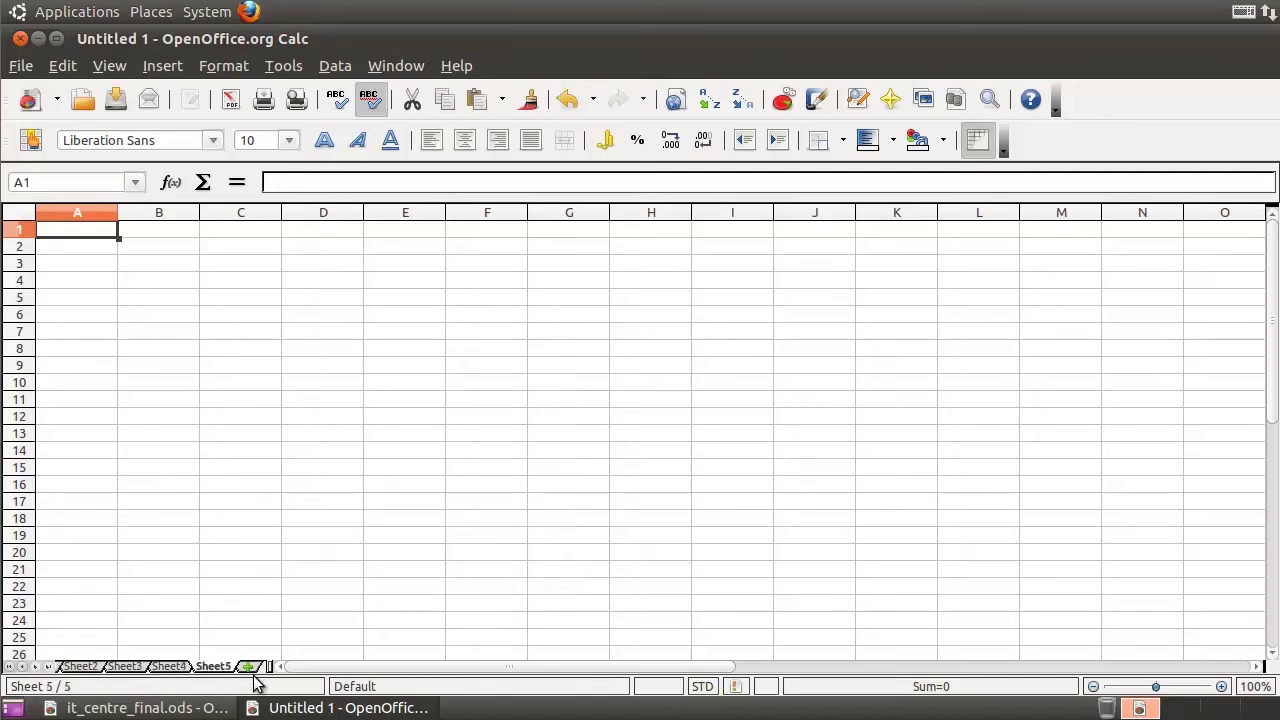
Step: Visit Sheet3 and Sheet2, and bring the hidden Sheet1 tab back into view
click(124, 667)
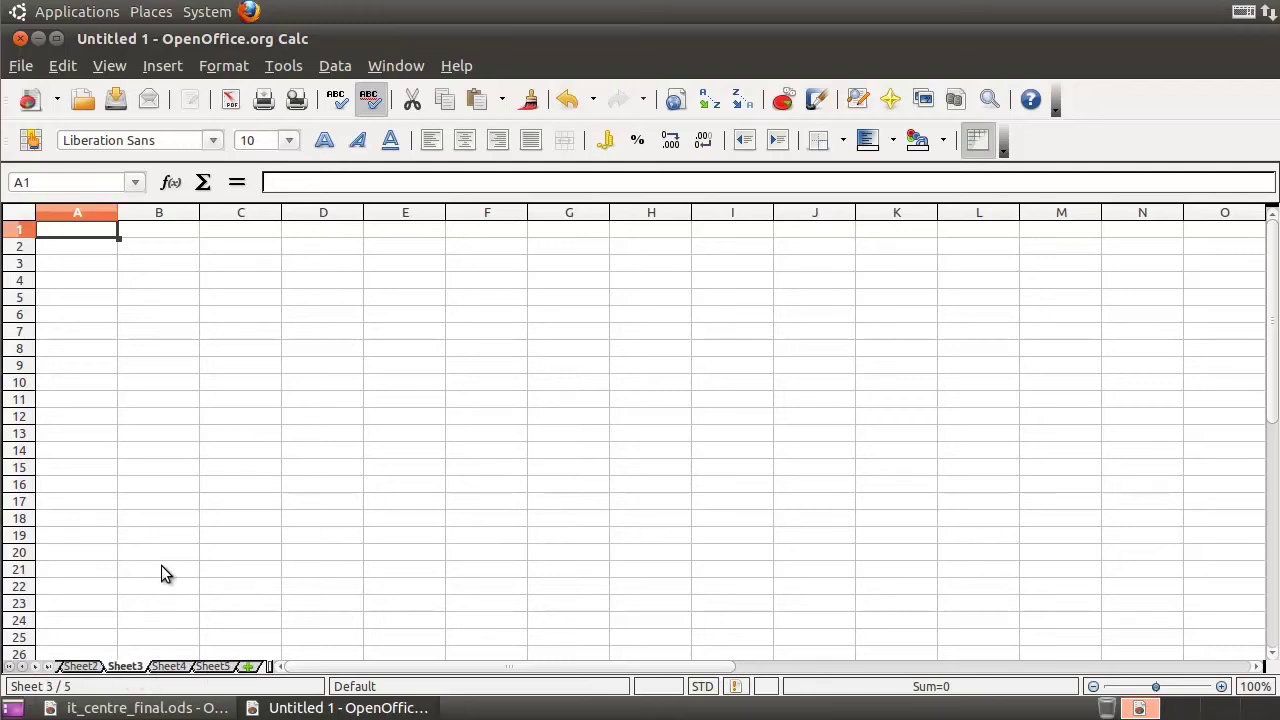
click(76, 667)
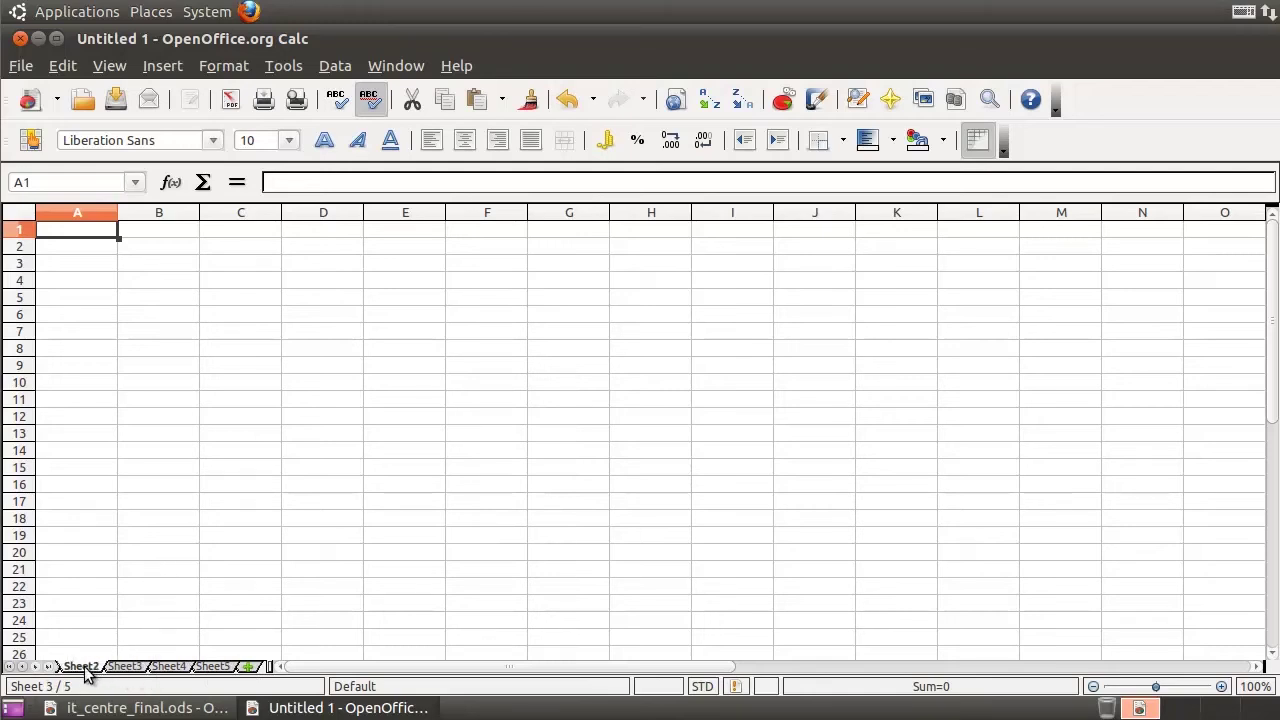
click(23, 666)
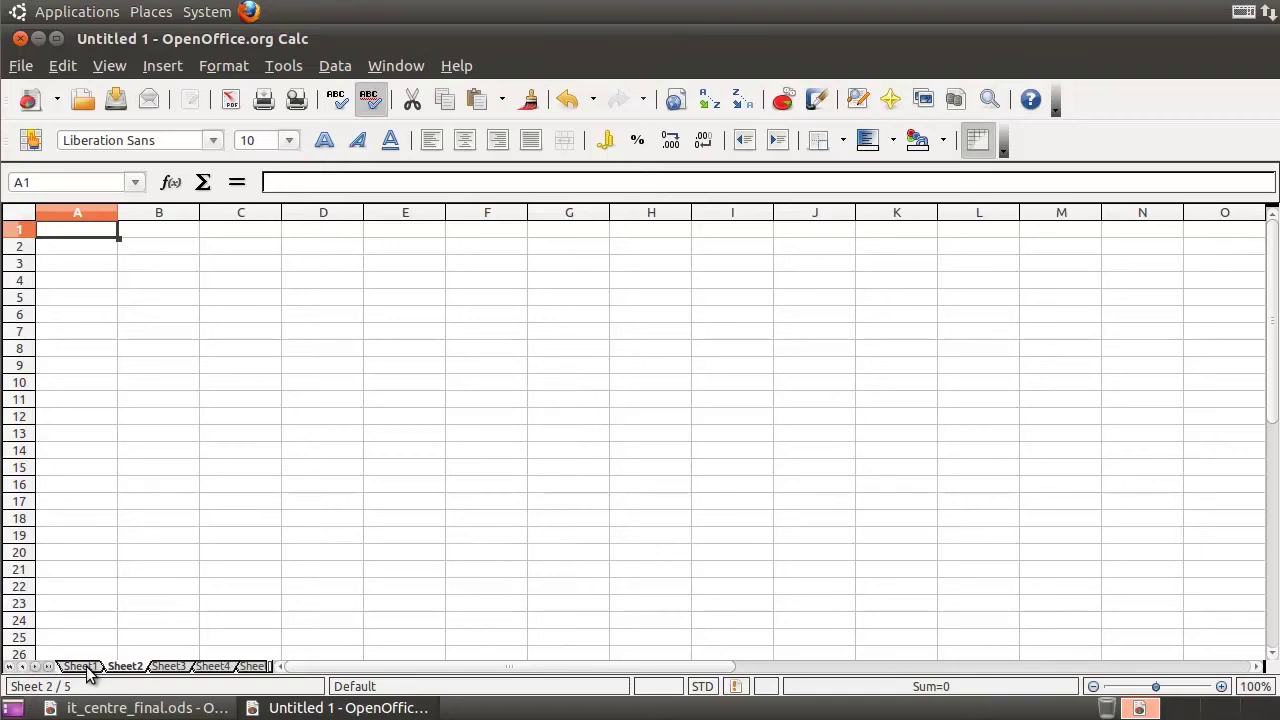
Step: Open Sheet1 and highlight whole columns A, C and E one after another
click(86, 667)
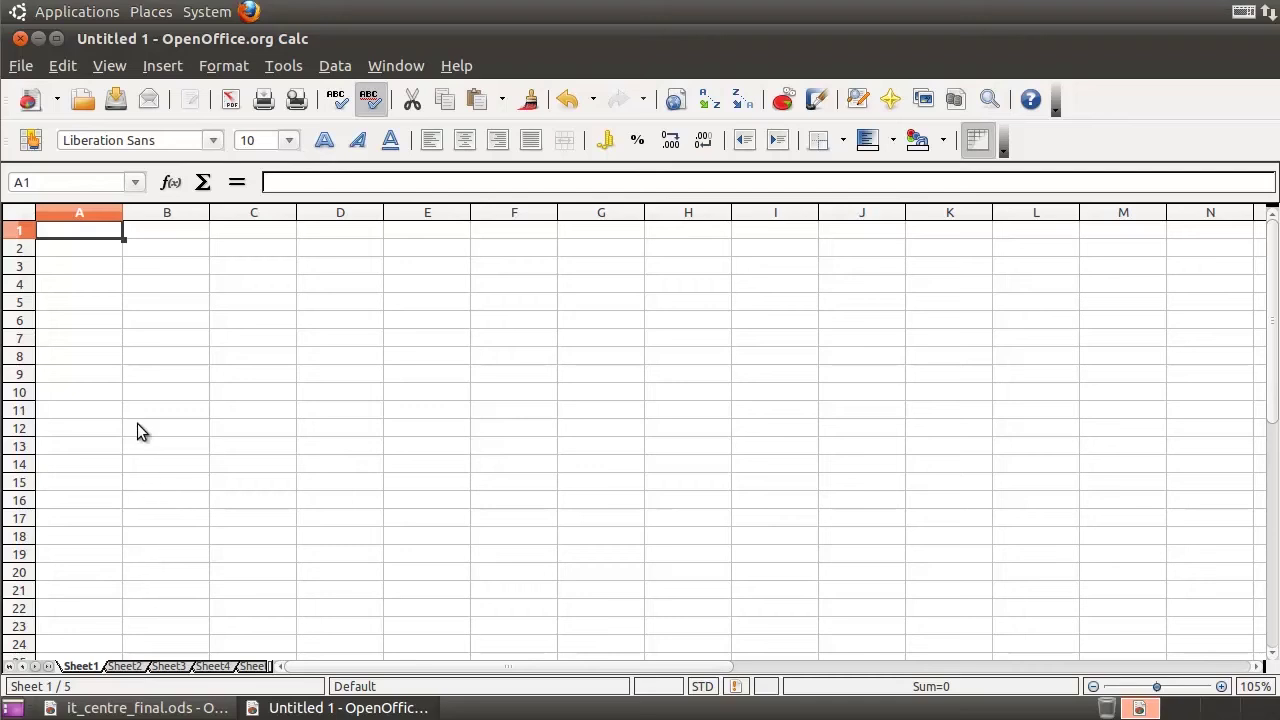
click(80, 213)
click(240, 213)
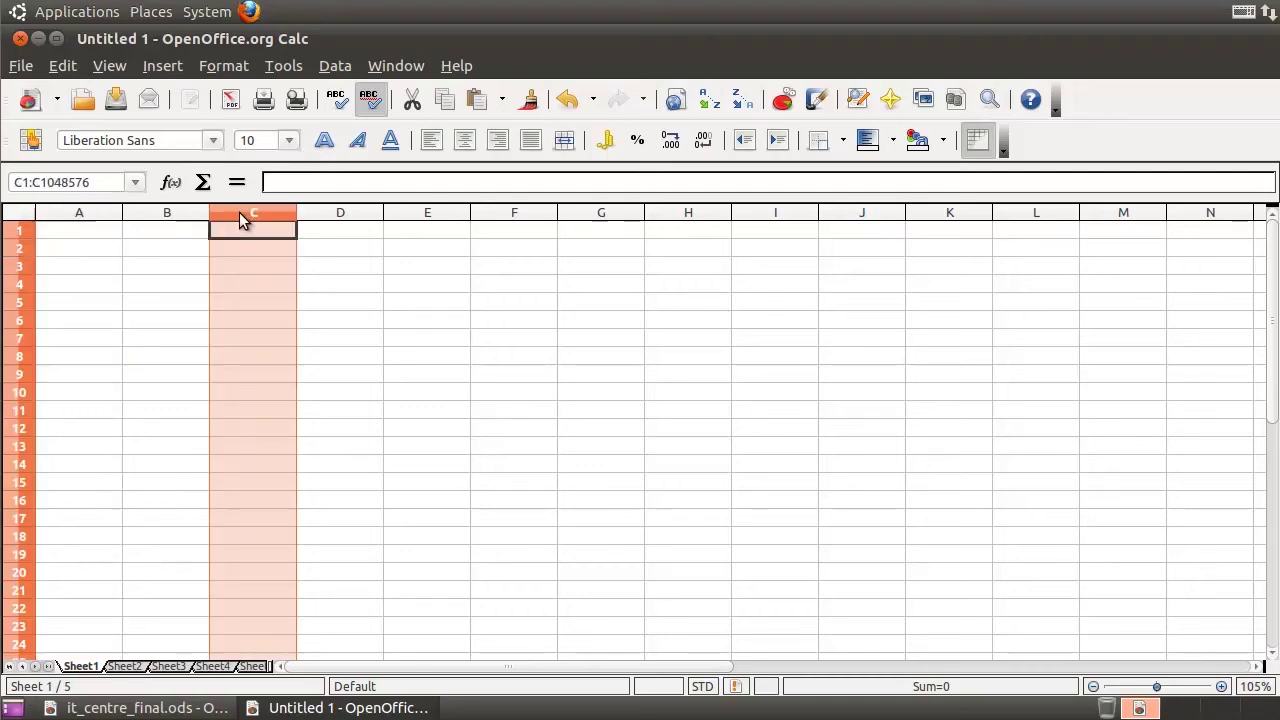
click(423, 213)
Step: Highlight whole rows 2, 4, 7 and 11 in turn, and select the individual cells B6 and C10
click(26, 248)
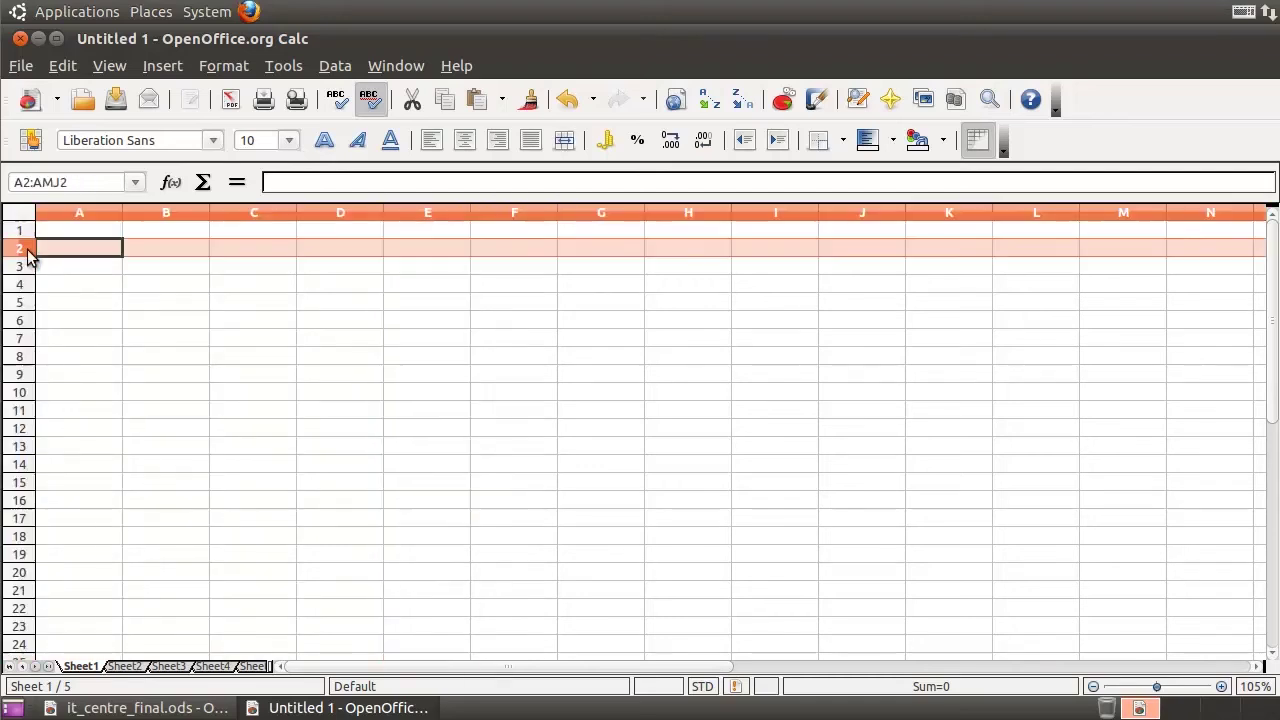
click(26, 284)
click(22, 340)
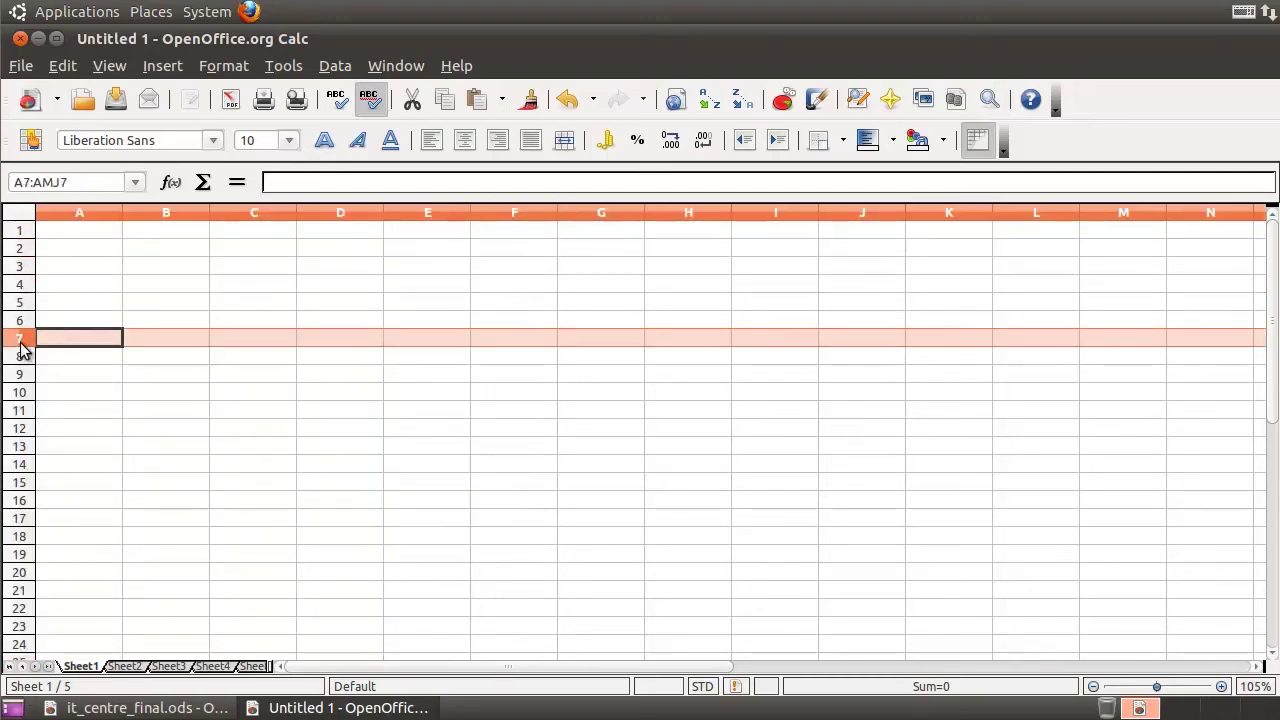
click(22, 410)
click(152, 320)
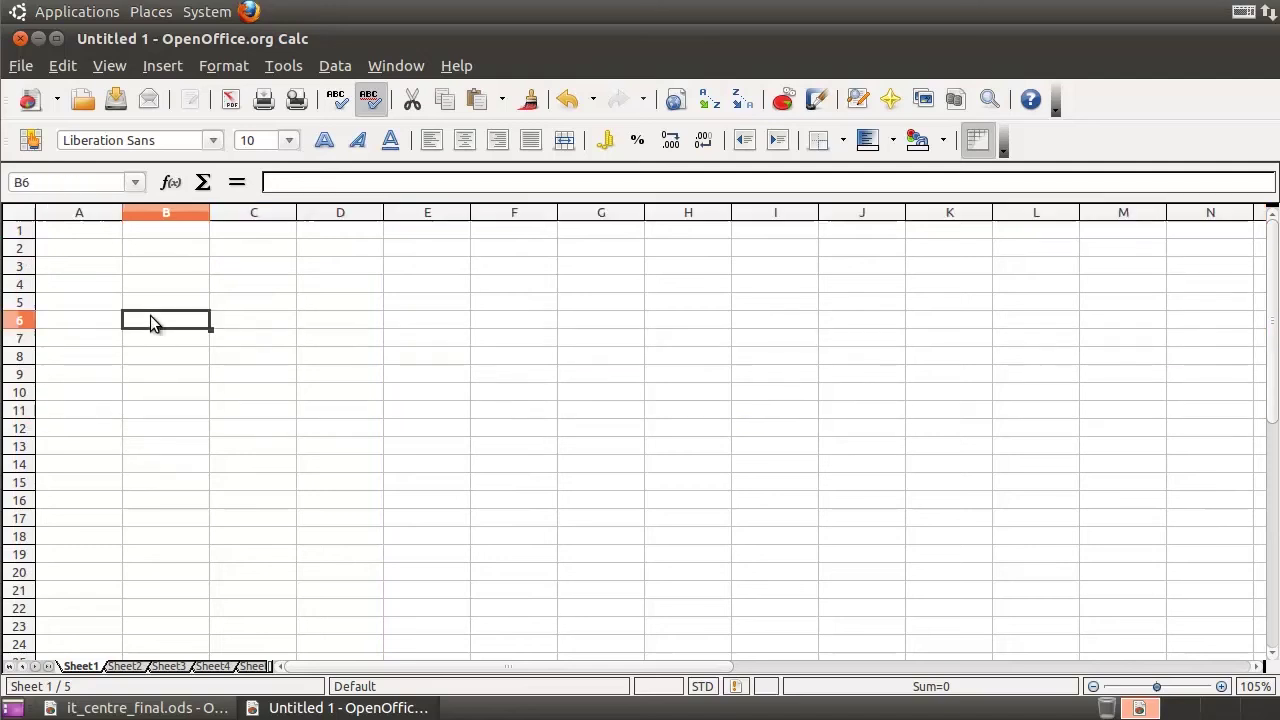
click(271, 390)
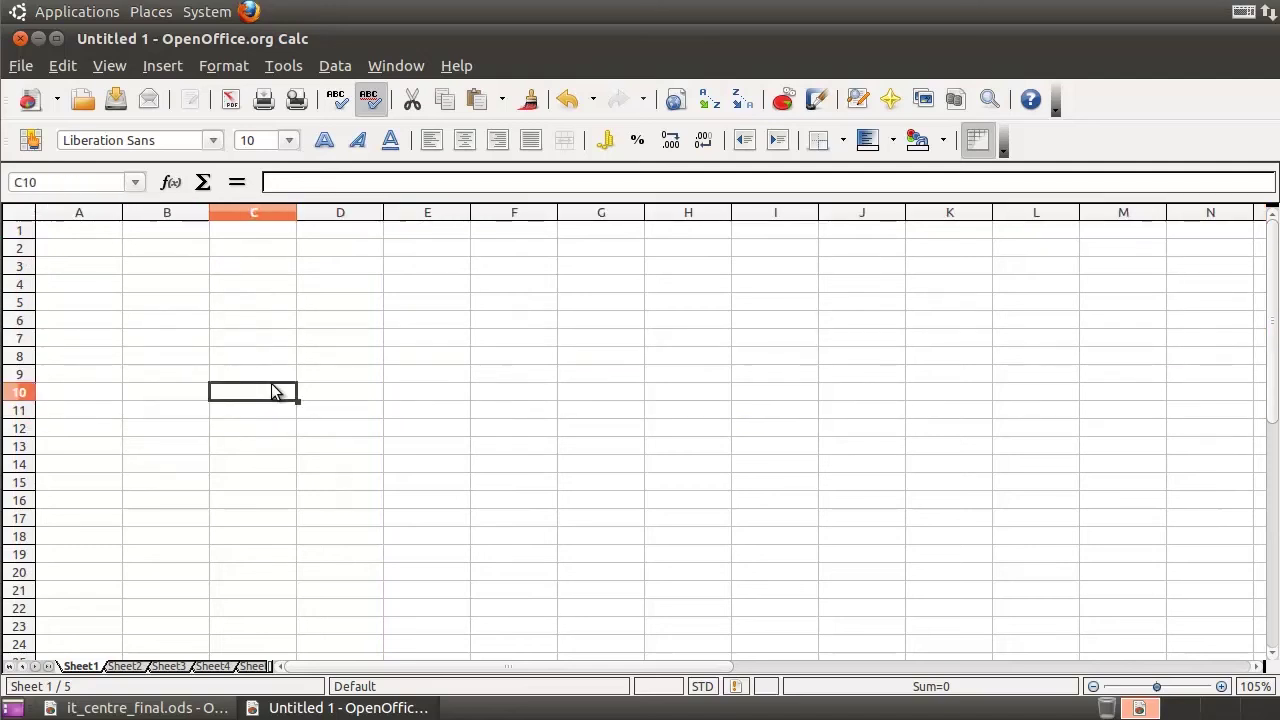
Step: Enter the text "Data" in cell A3 and the formula =3+5 in cell A4
click(59, 265)
text(Date)
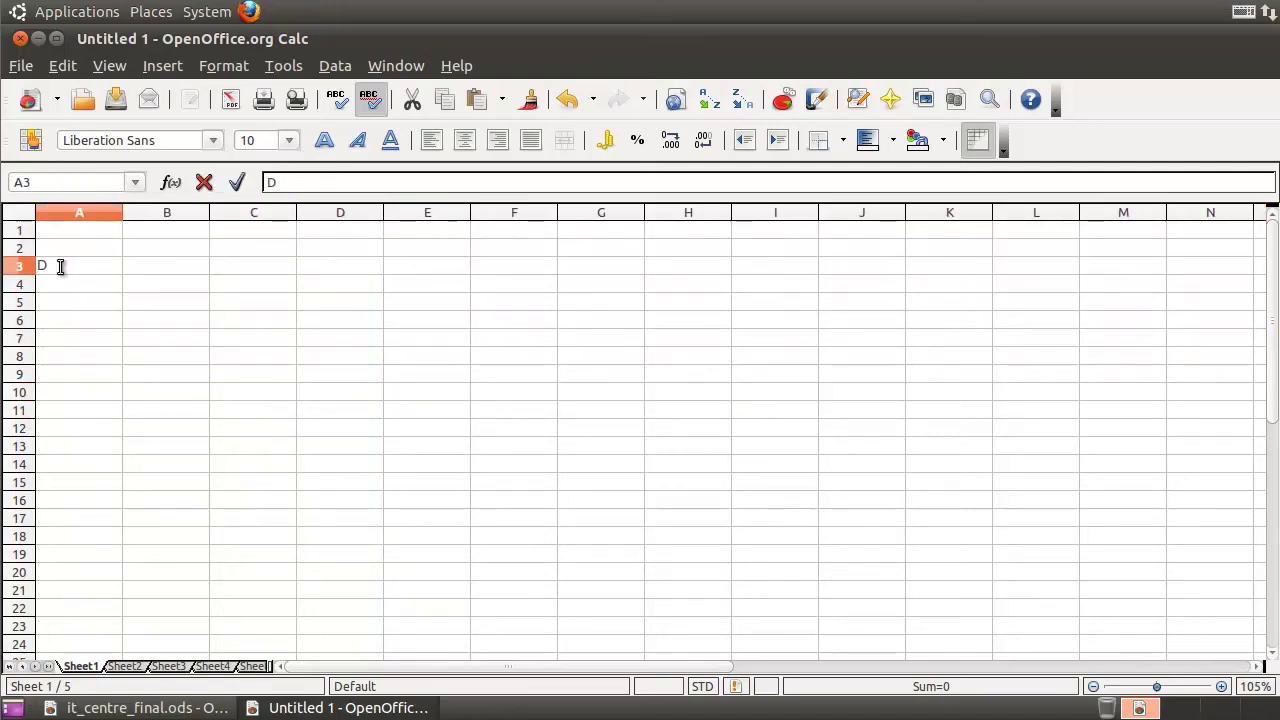
key(Return)
text(=)
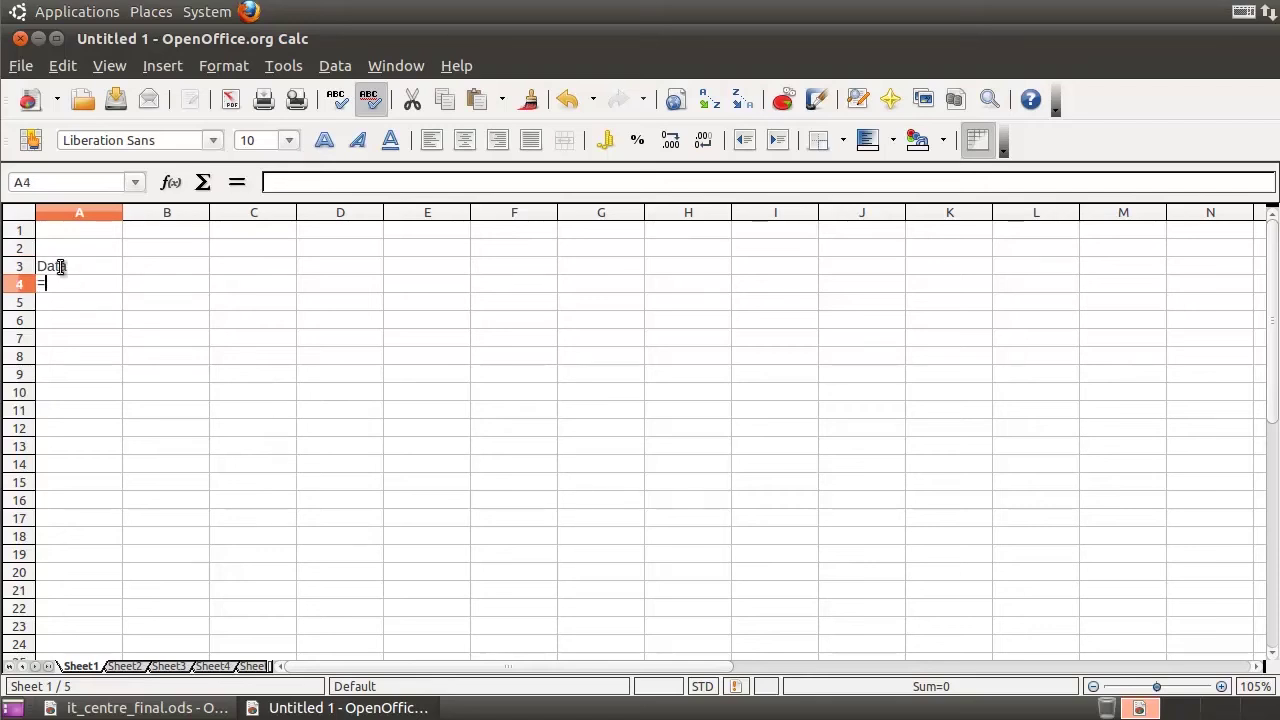
text(3+5)
key(Return)
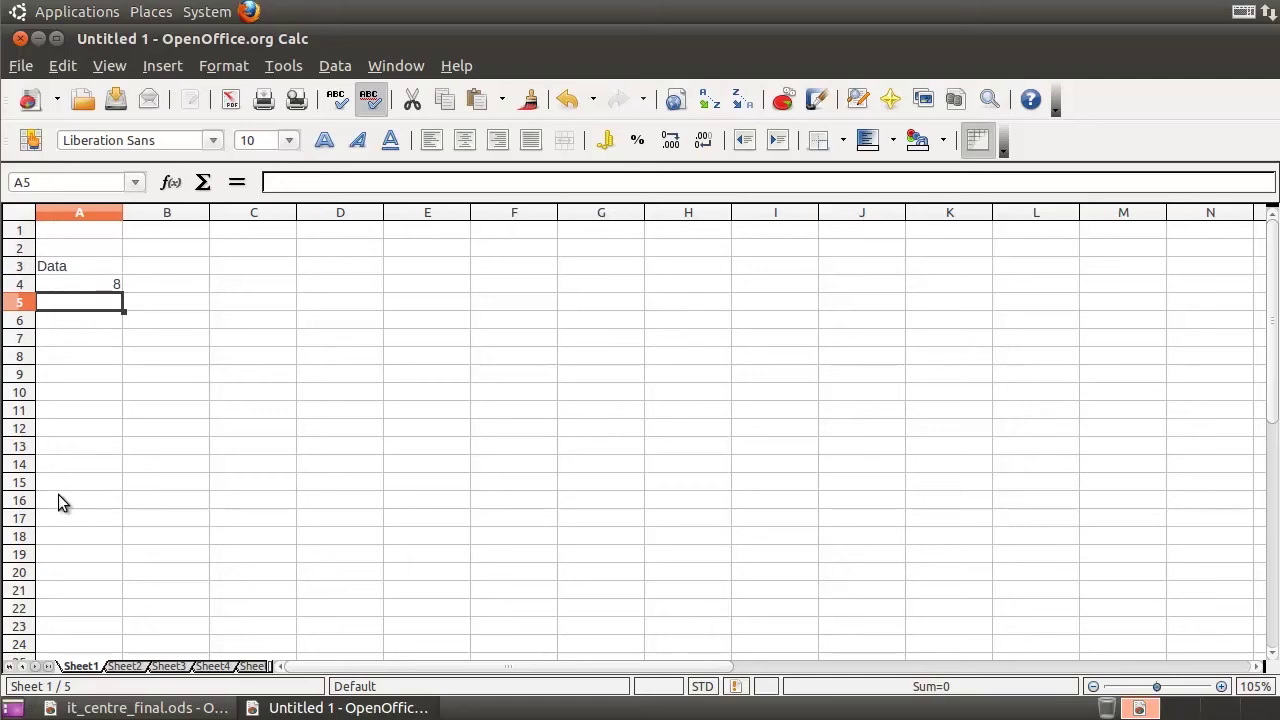
Step: Format cell A4 as bold, size 18 and horizontally centred, and move to cell A5
click(96, 282)
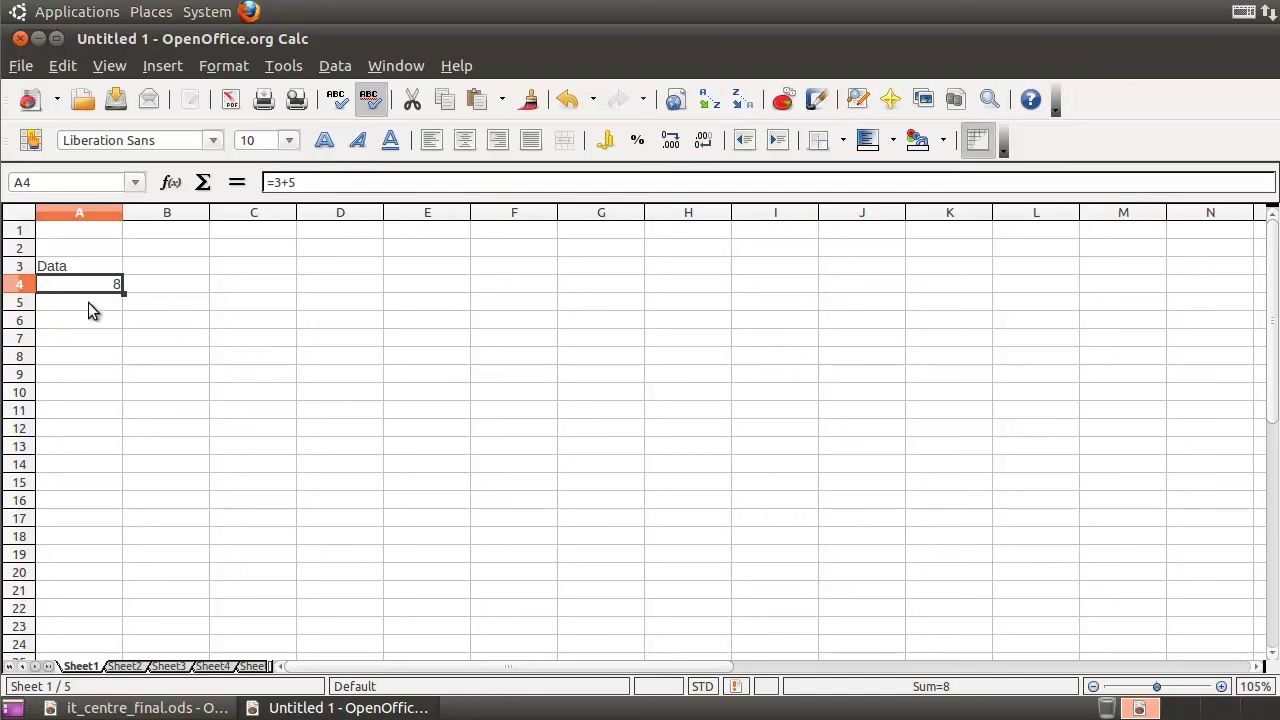
click(324, 141)
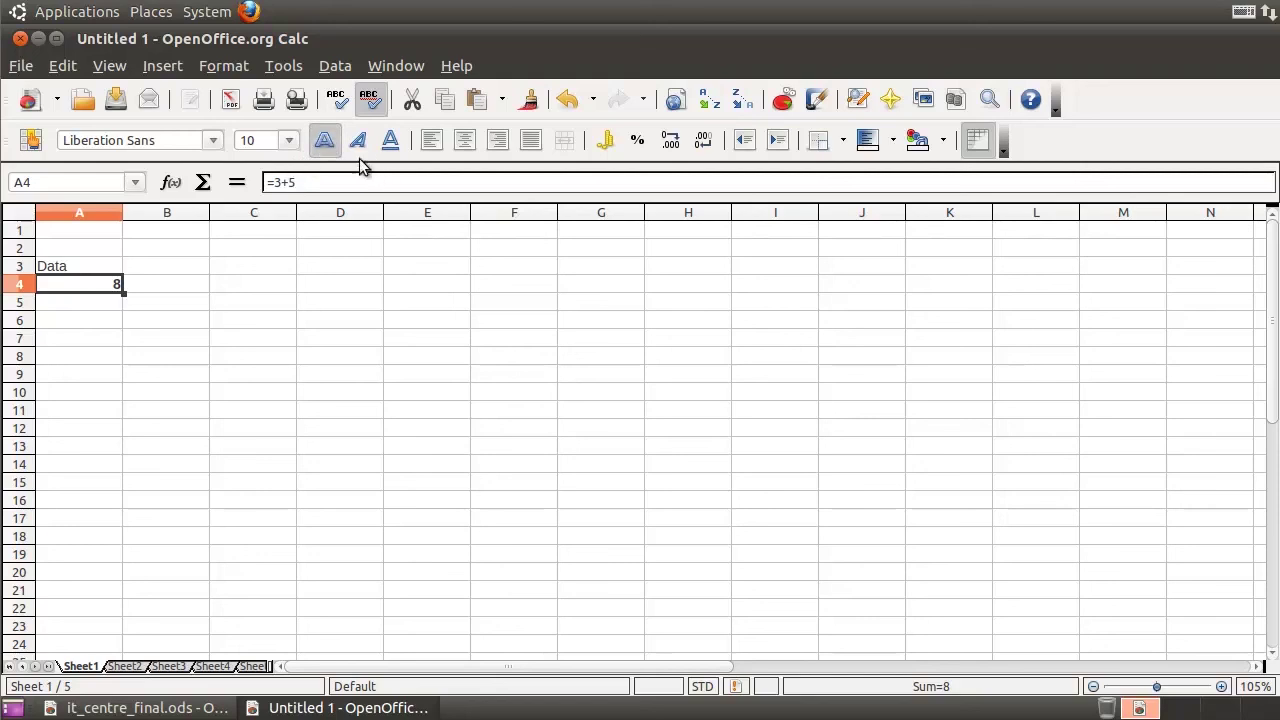
click(288, 141)
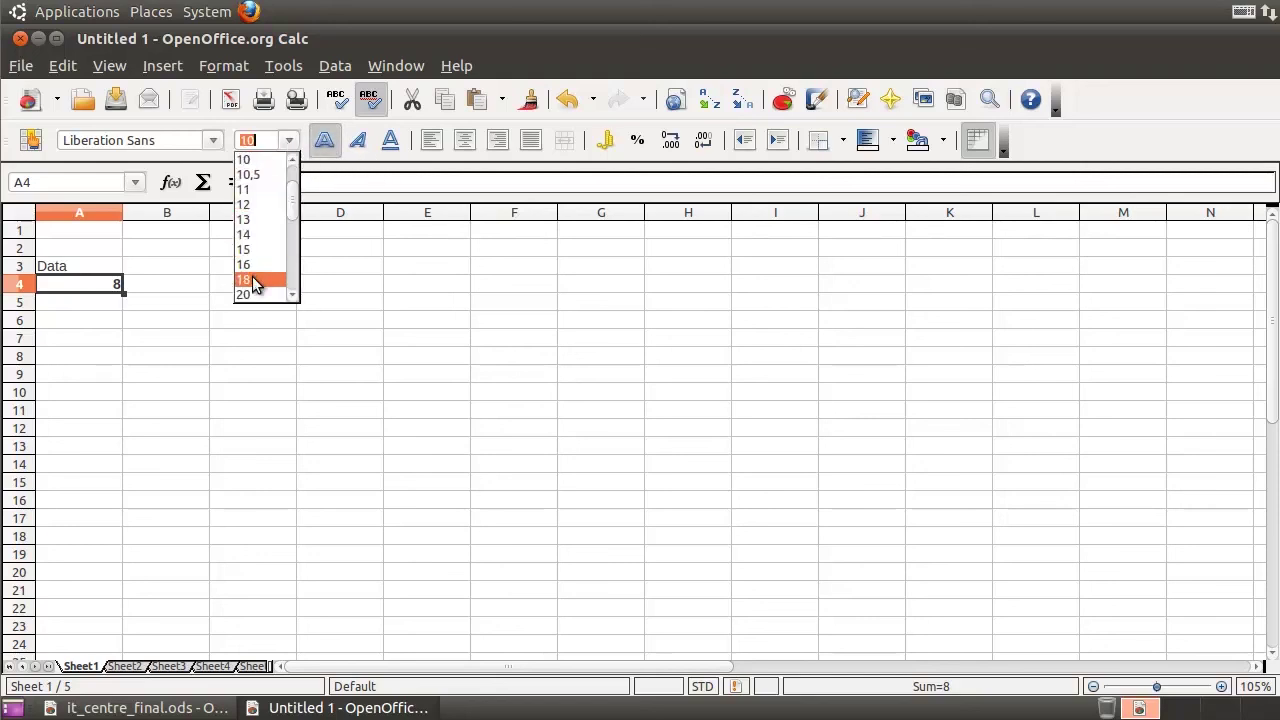
click(252, 278)
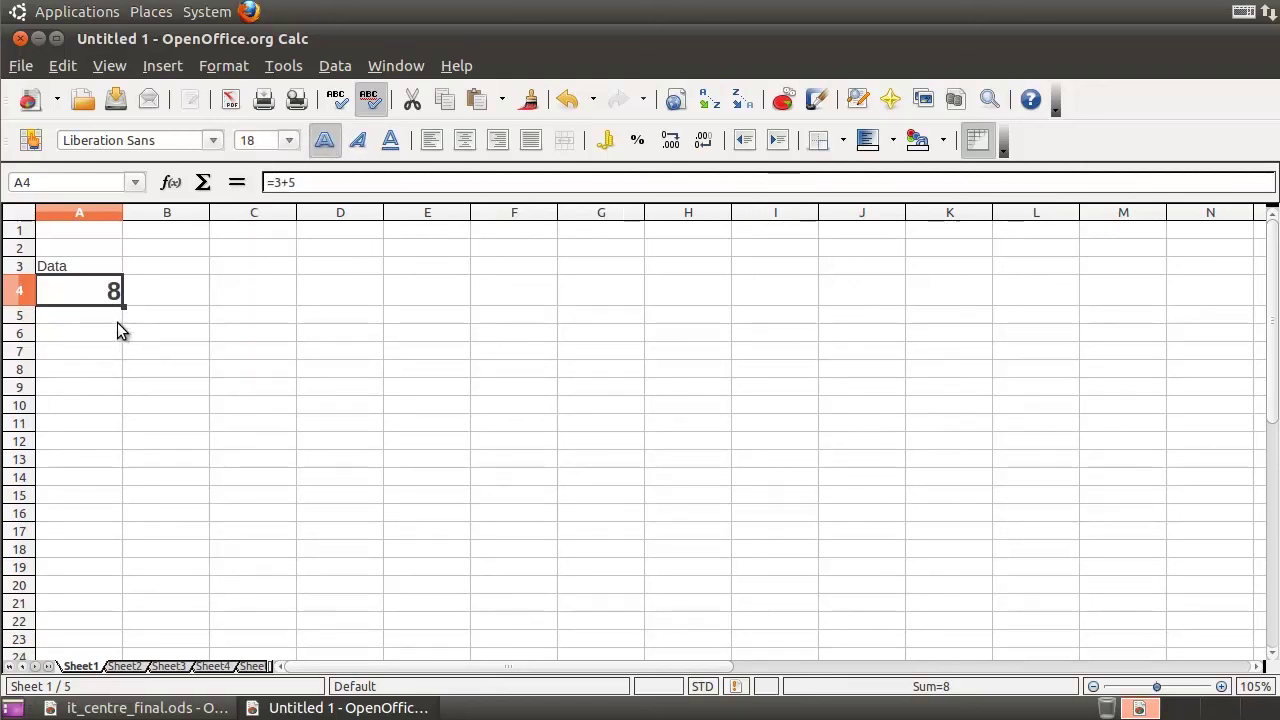
click(463, 142)
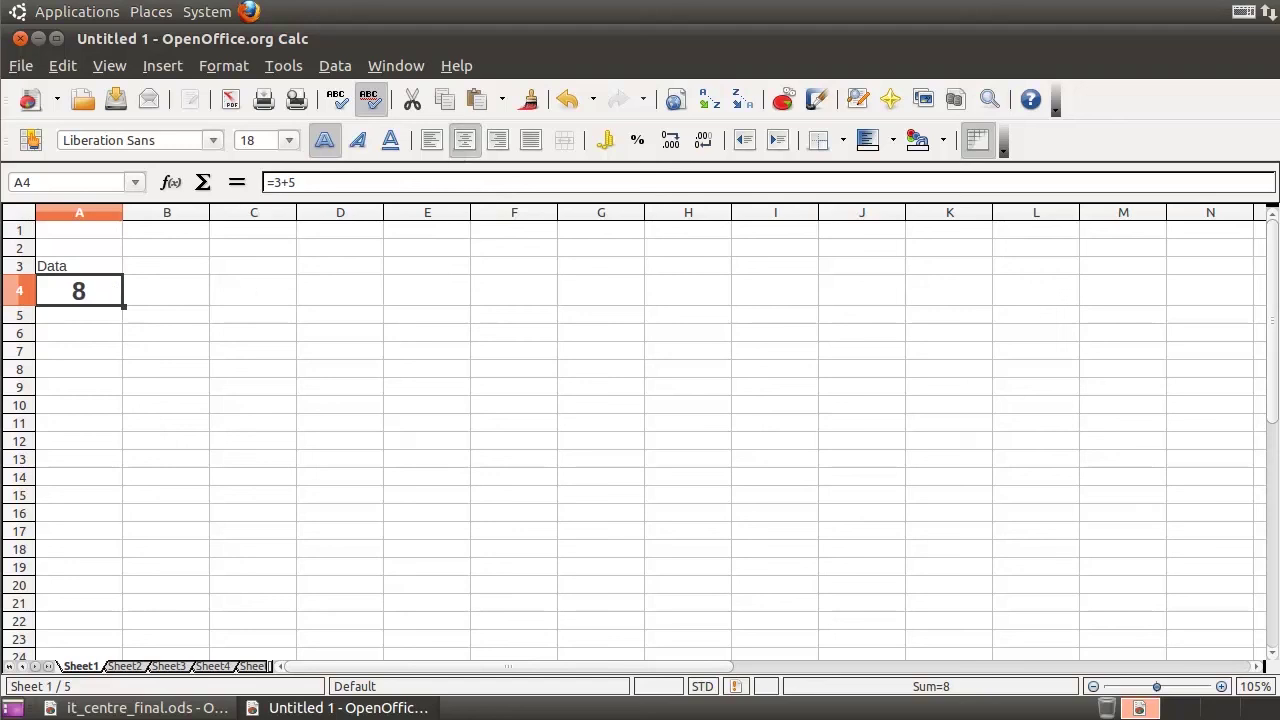
click(90, 313)
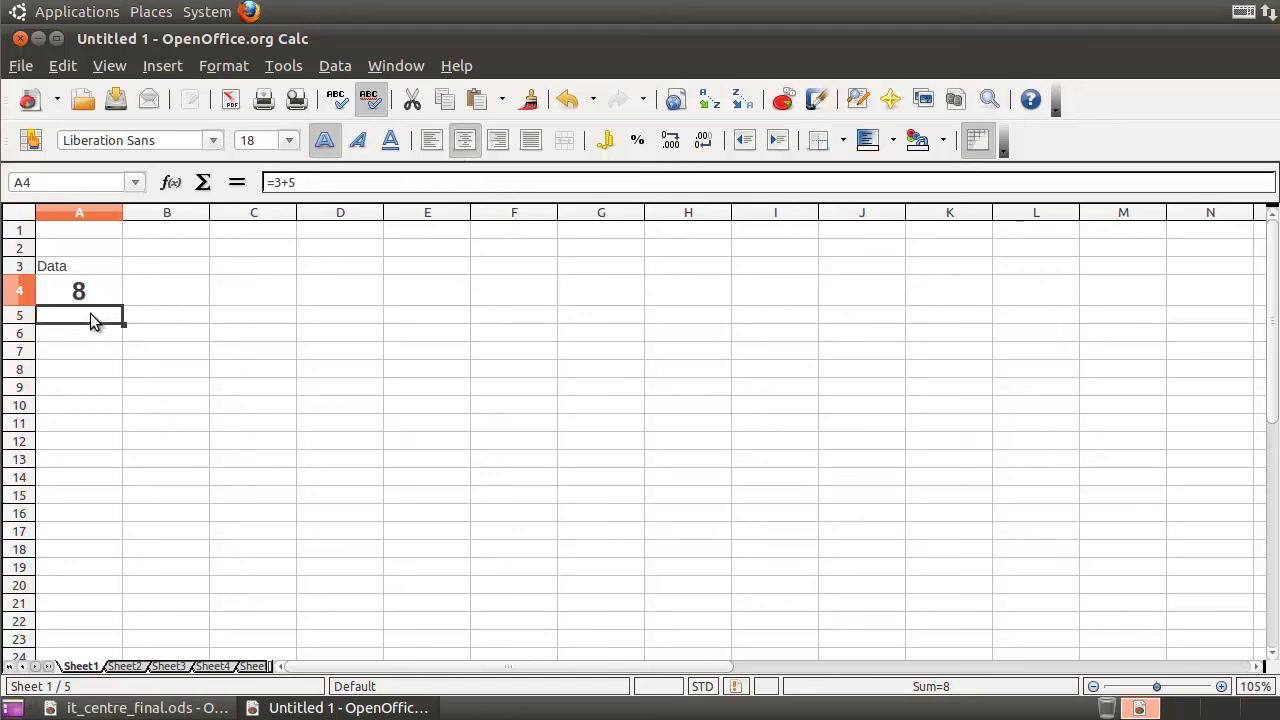